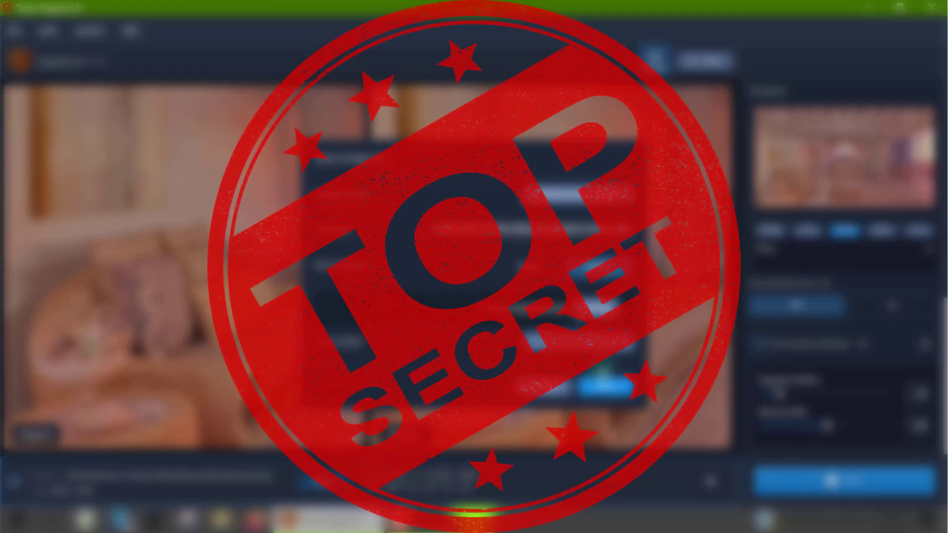
# - Dismiss the open Gigapixel dialog with its blue confirm button, closing a stray context menu first
pyautogui.rightClick(603, 346)
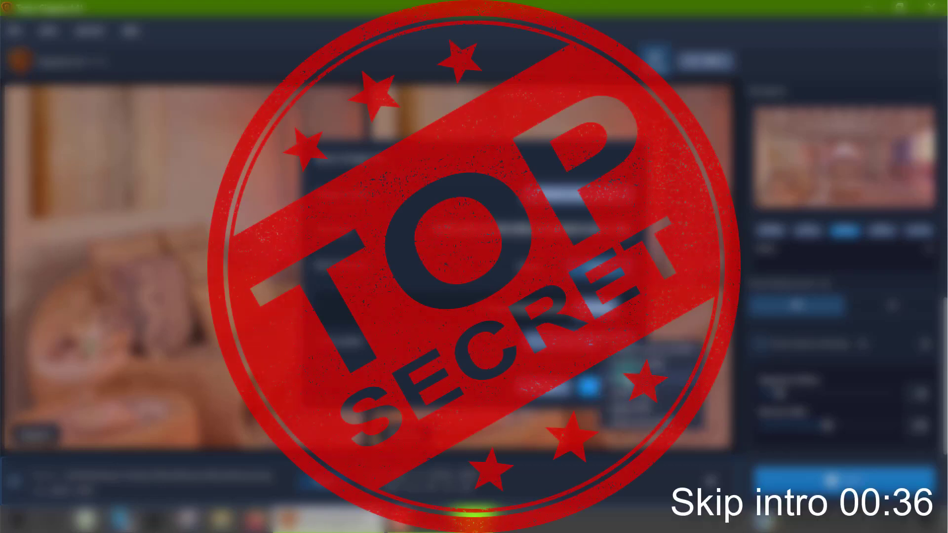
pyautogui.press('Escape')
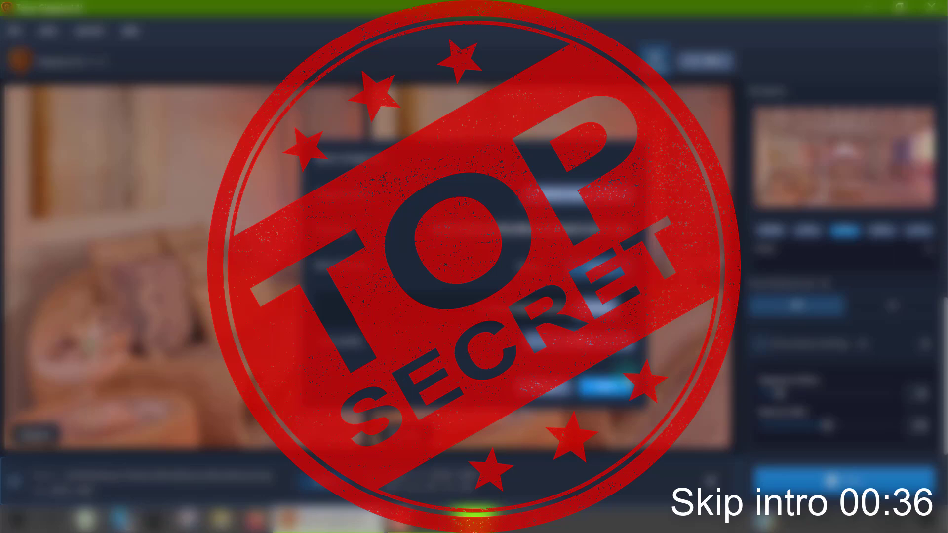
pyautogui.click(607, 391)
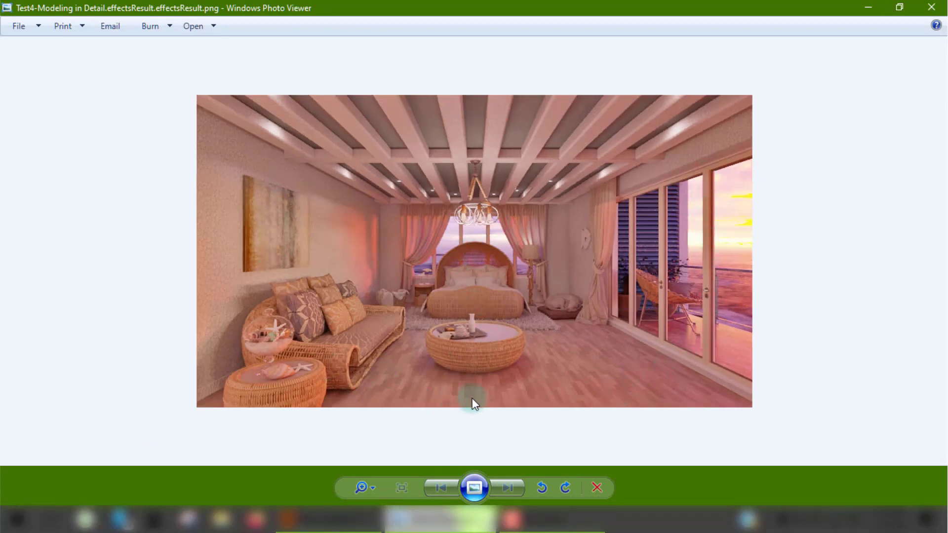
# - Zoom in and pan across the bedroom render, then list programs that can open it
pyautogui.scroll(3, 507, 318)
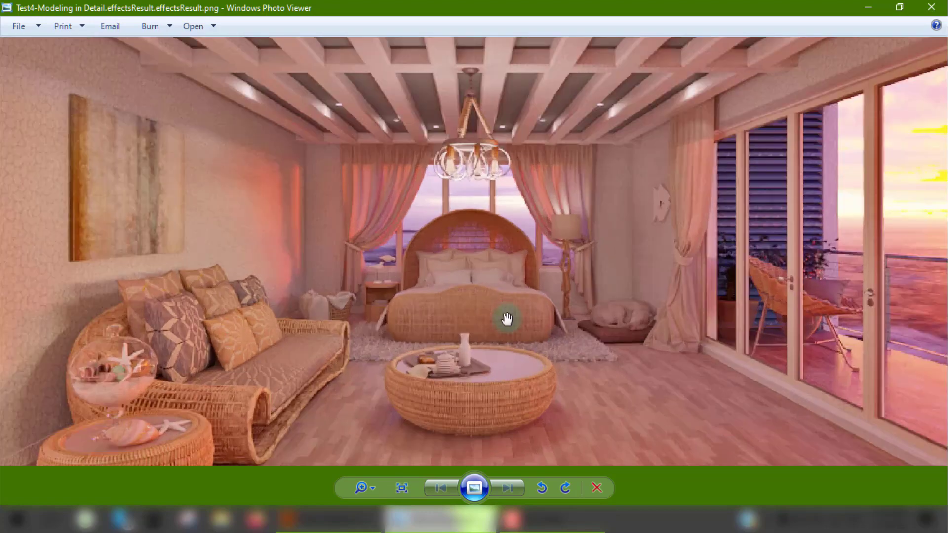
pyautogui.scroll(2, 508, 318)
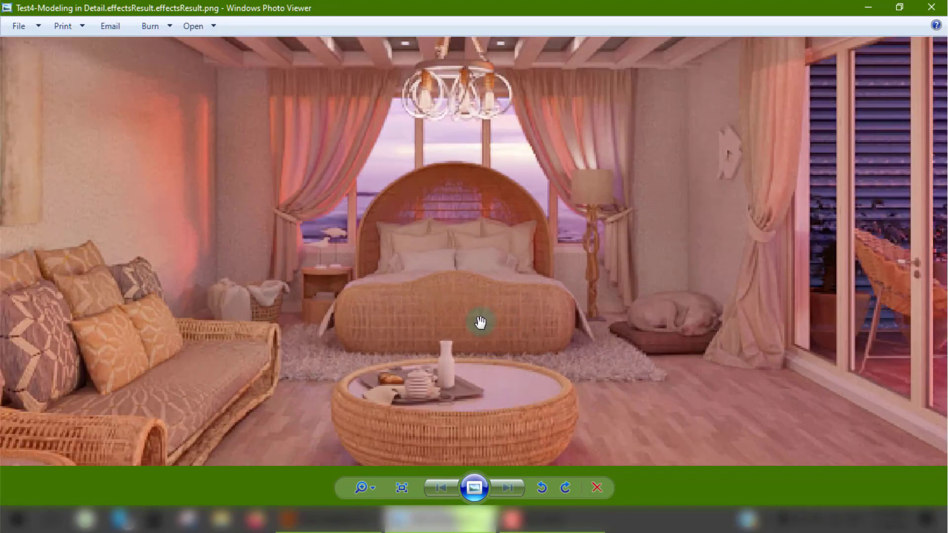
pyautogui.moveTo(483, 322); pyautogui.dragTo(512, 320)
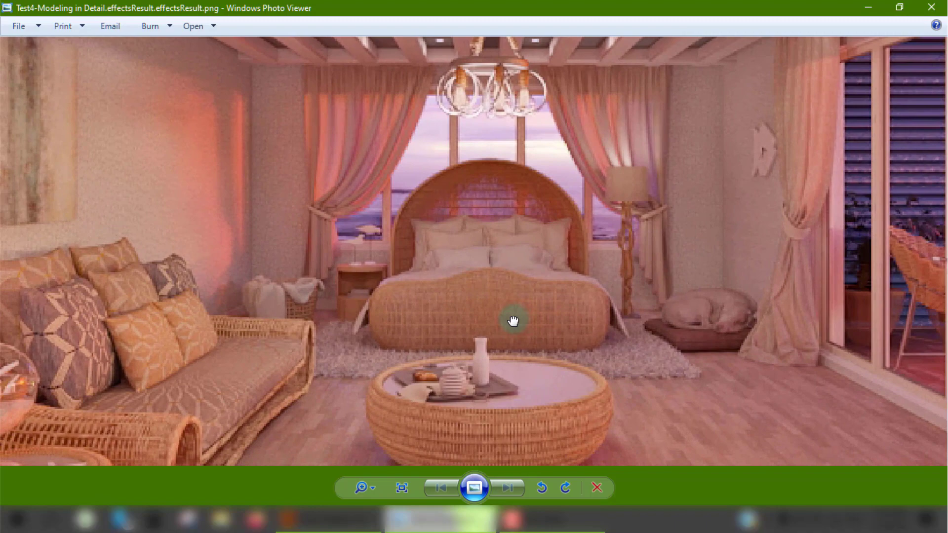
pyautogui.scroll(-5, 487, 368)
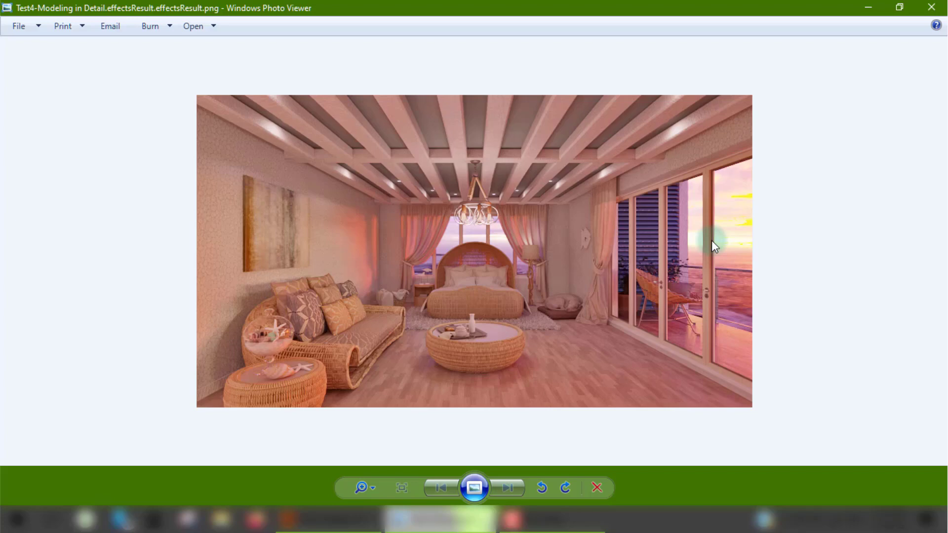
pyautogui.scroll(2, 737, 241)
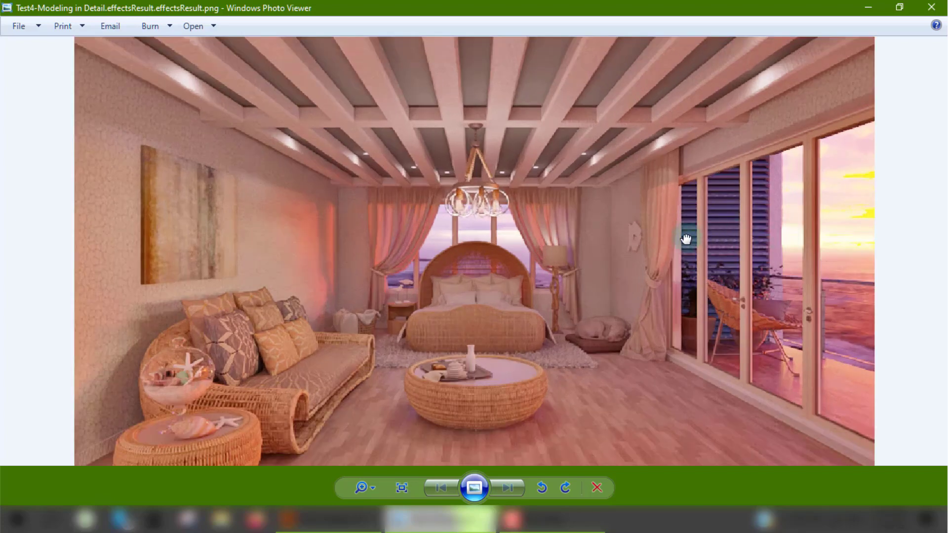
pyautogui.scroll(2, 833, 222)
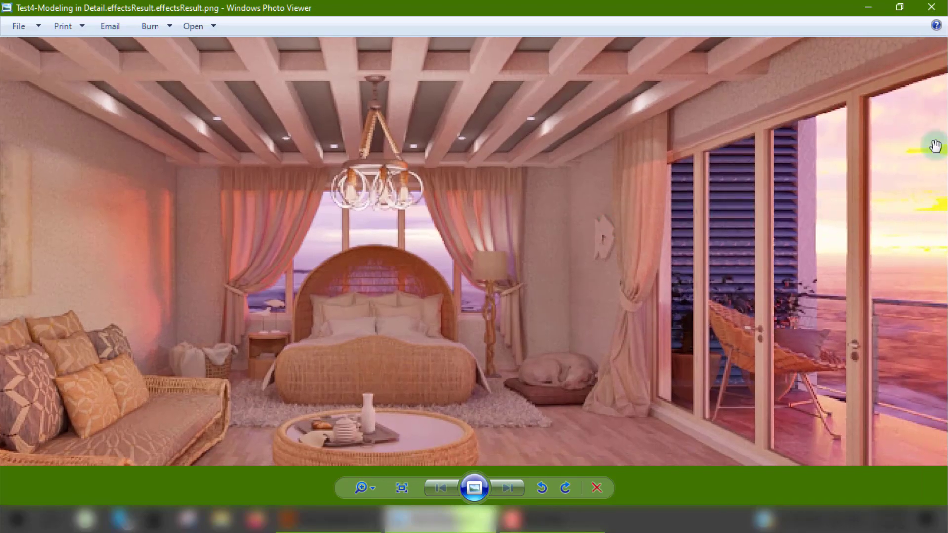
pyautogui.scroll(-4, 503, 273)
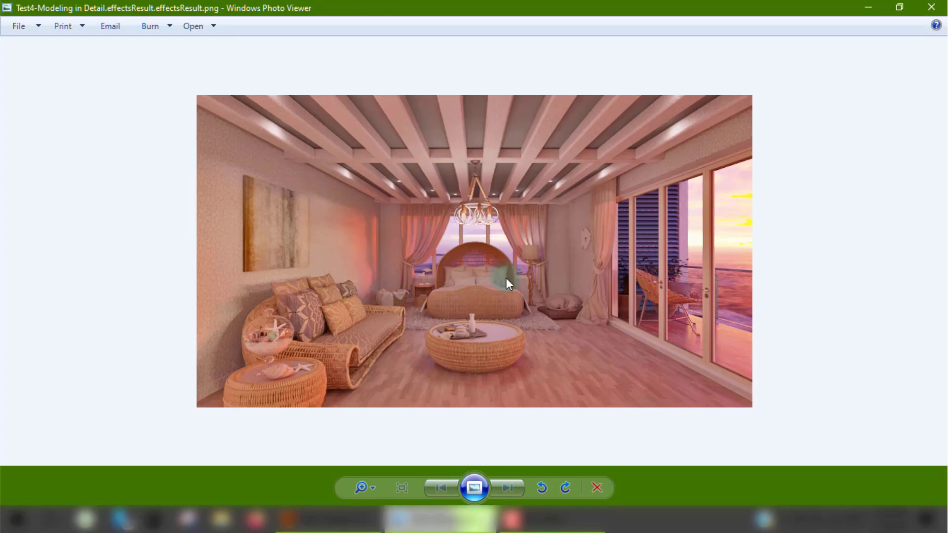
pyautogui.click(207, 27)
# - Open the render in Photoshop CS6 and zoom to 400% on the balcony windows
pyautogui.click(227, 105)
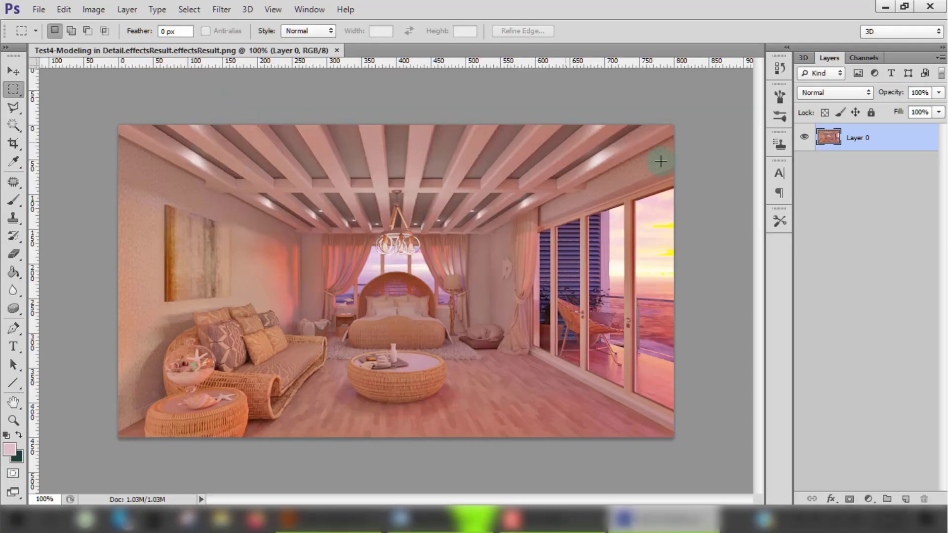
pyautogui.click(13, 71)
pyautogui.click(13, 421)
pyautogui.click(616, 235)
pyautogui.click(584, 214)
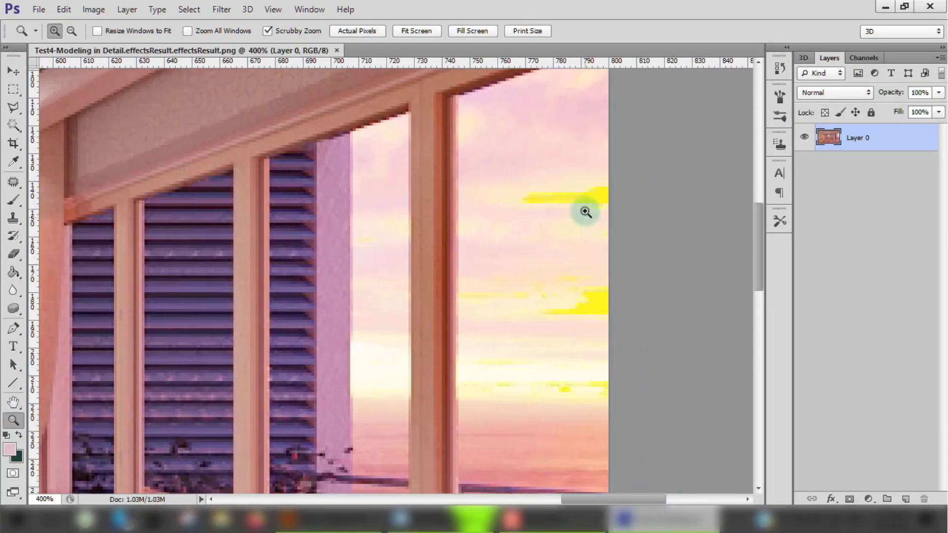
# - Blur the yellow sky streaks, shrinking the brush from 70 to 15, then zoom out to fit
pyautogui.click(13, 254)
pyautogui.click(13, 290)
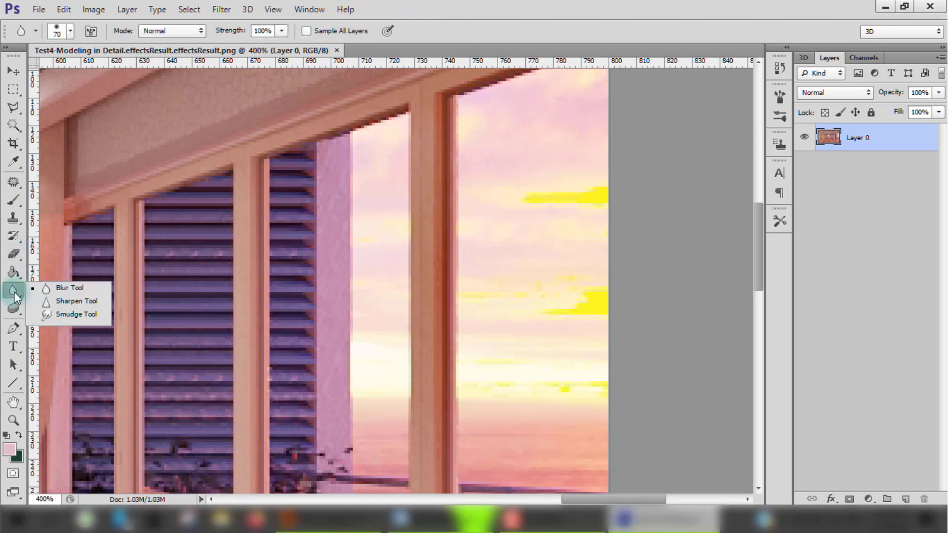
pyautogui.click(74, 282)
pyautogui.moveTo(567, 208)
pyautogui.mouseDown()
pyautogui.moveTo(591, 203)
pyautogui.moveTo(582, 195)
pyautogui.moveTo(664, 247)
pyautogui.moveTo(612, 304)
pyautogui.moveTo(539, 293)
pyautogui.moveTo(631, 296)
pyautogui.moveTo(590, 309)
pyautogui.mouseUp()
pyautogui.scroll(-3, 759, 269)
pyautogui.moveTo(582, 187)
pyautogui.mouseDown()
pyautogui.moveTo(532, 188)
pyautogui.moveTo(589, 187)
pyautogui.mouseUp()
pyautogui.press('[')
pyautogui.press('[')
pyautogui.press('[')
pyautogui.press('[')
pyautogui.press('[')
pyautogui.press('[')
pyautogui.press('[')
pyautogui.press('[')
pyautogui.press('[')
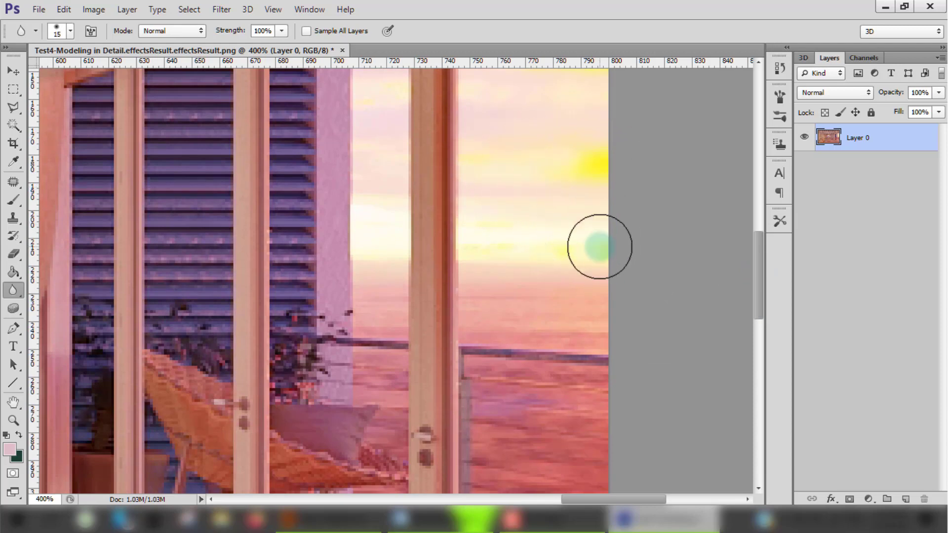
pyautogui.scroll(3, 764, 244)
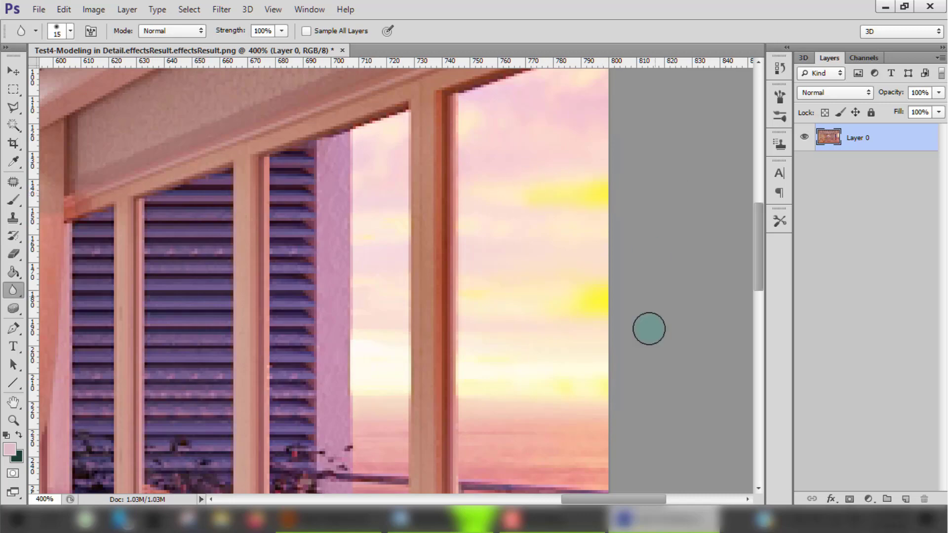
pyautogui.press('z')
pyautogui.hotkey('ctrl', '0')
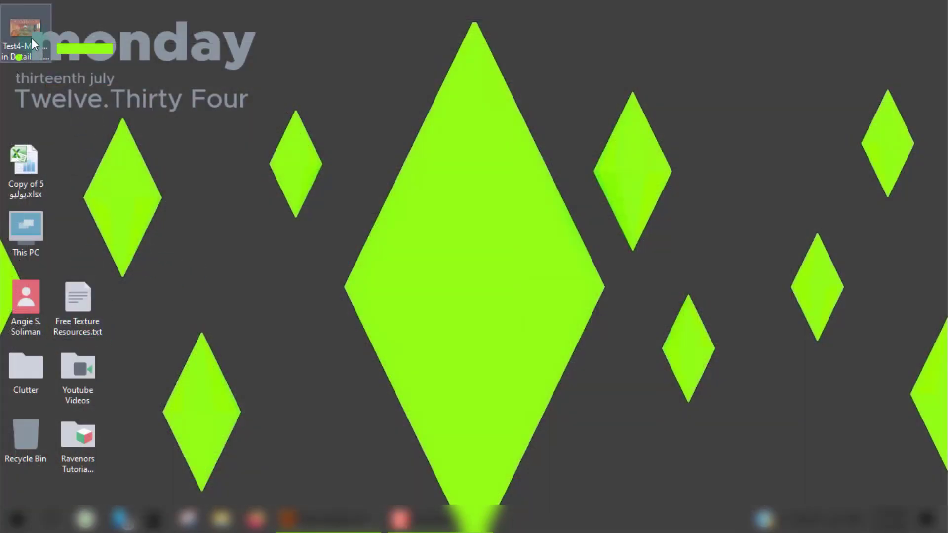
# - Move the Test4 render icon beside This PC, open it in Photo Viewer, then bring up Gigapixel AI
pyautogui.moveTo(31, 38); pyautogui.dragTo(78, 251)
pyautogui.doubleClick(78, 245)
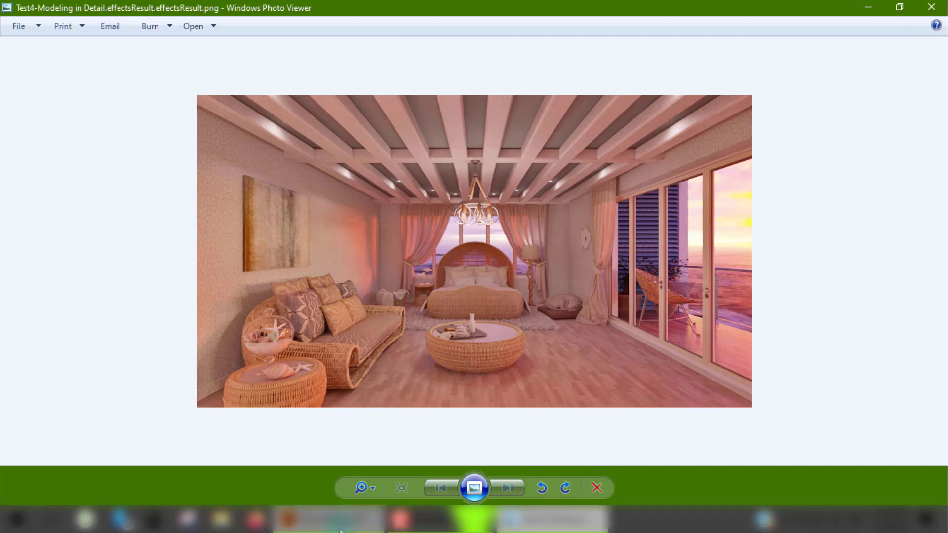
pyautogui.click(326, 519)
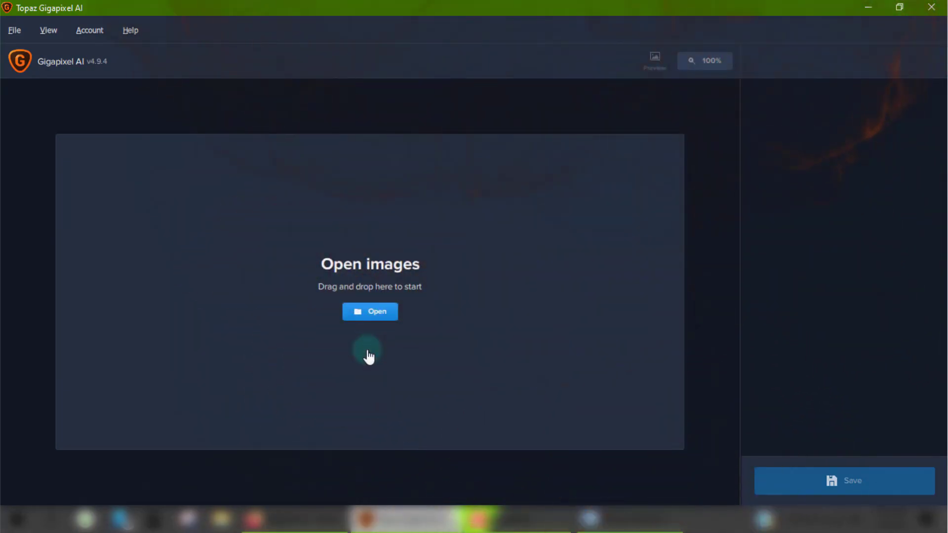
# - Review the $99.99 Gigapixel AI price on the Topaz Labs page, then close Firefox
pyautogui.click(316, 504)
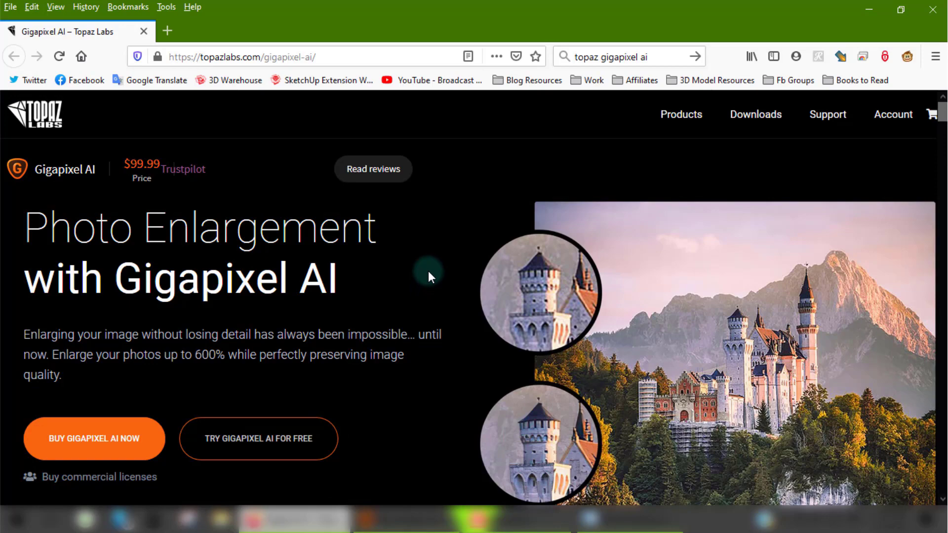
pyautogui.scroll(-3, 429, 270)
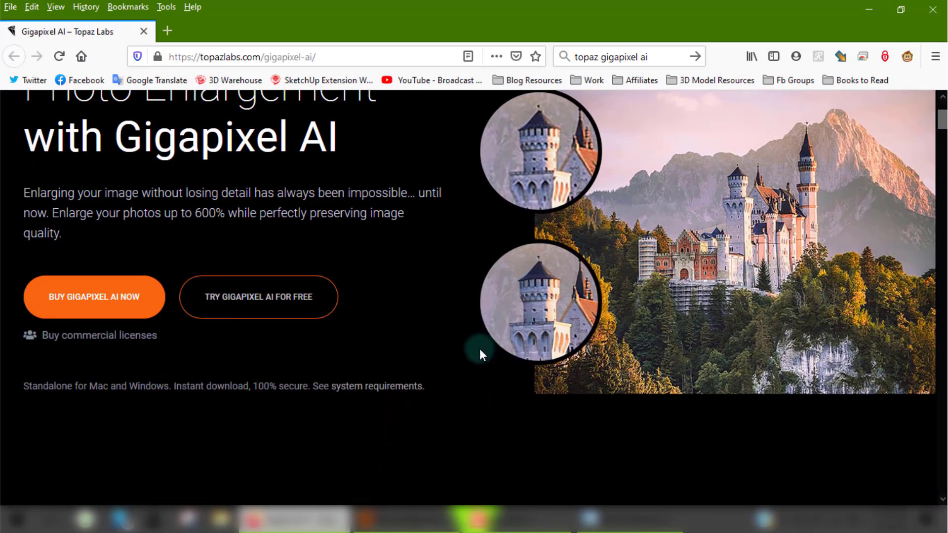
pyautogui.scroll(-5, 479, 349)
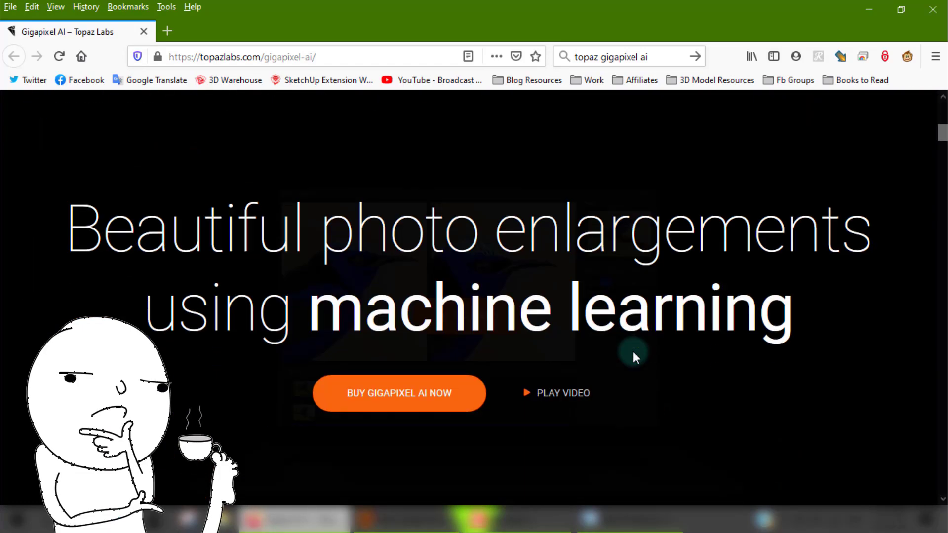
pyautogui.scroll(5, 633, 351)
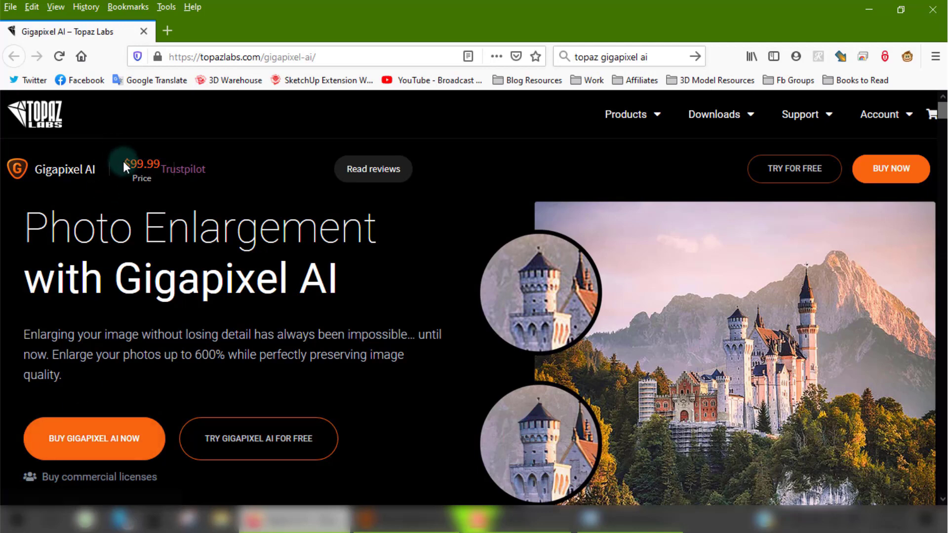
pyautogui.moveTo(124, 162); pyautogui.dragTo(168, 195)
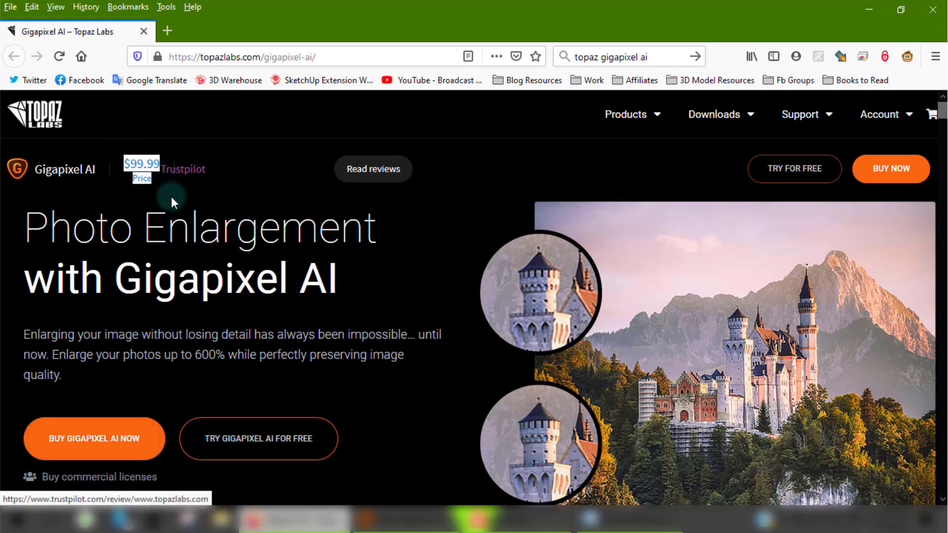
pyautogui.click(143, 192)
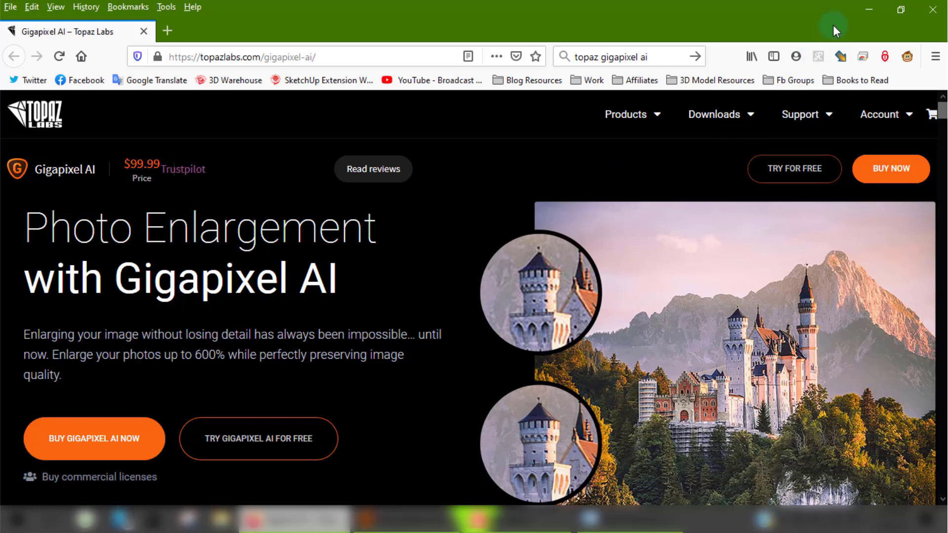
pyautogui.click(933, 9)
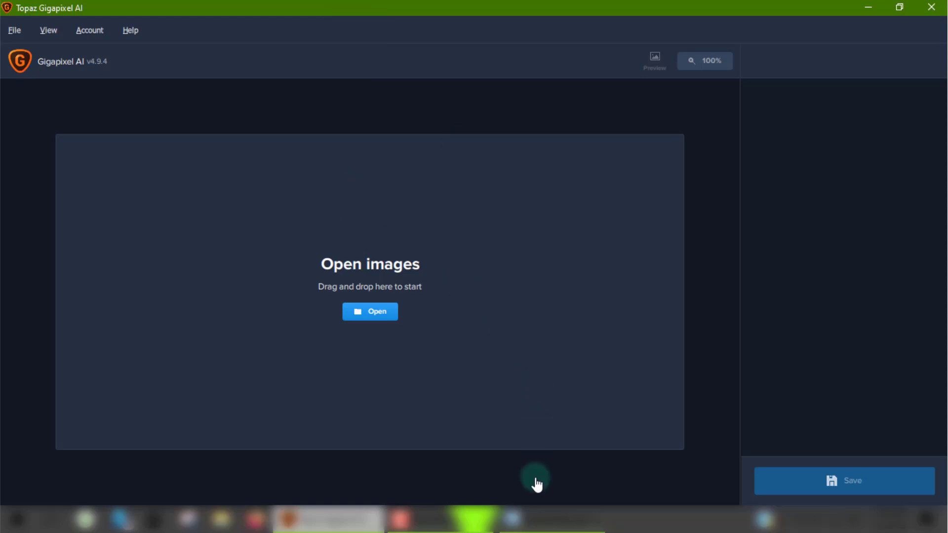
# - Drop the Test4 bedroom render file into Gigapixel AI from the desktop
pyautogui.click(868, 7)
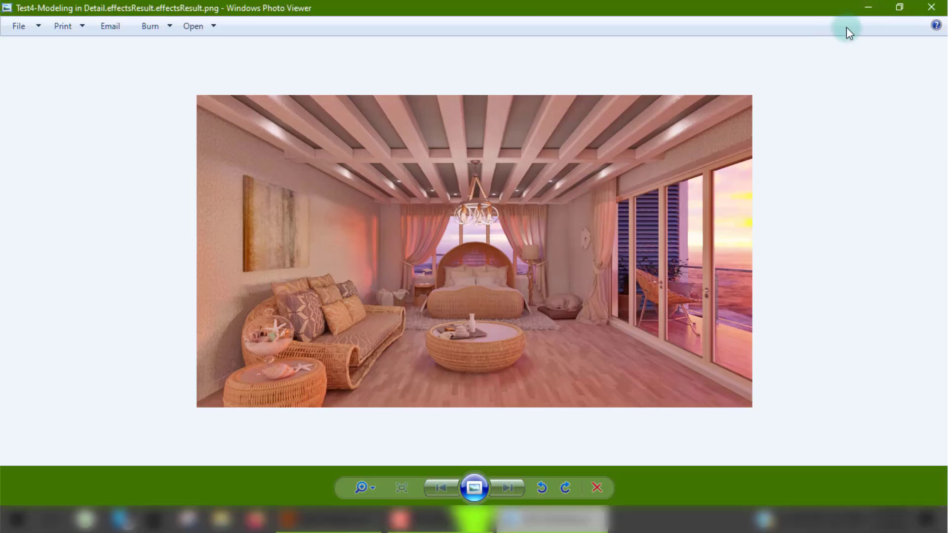
pyautogui.click(929, 8)
pyautogui.moveTo(87, 236); pyautogui.dragTo(371, 263)
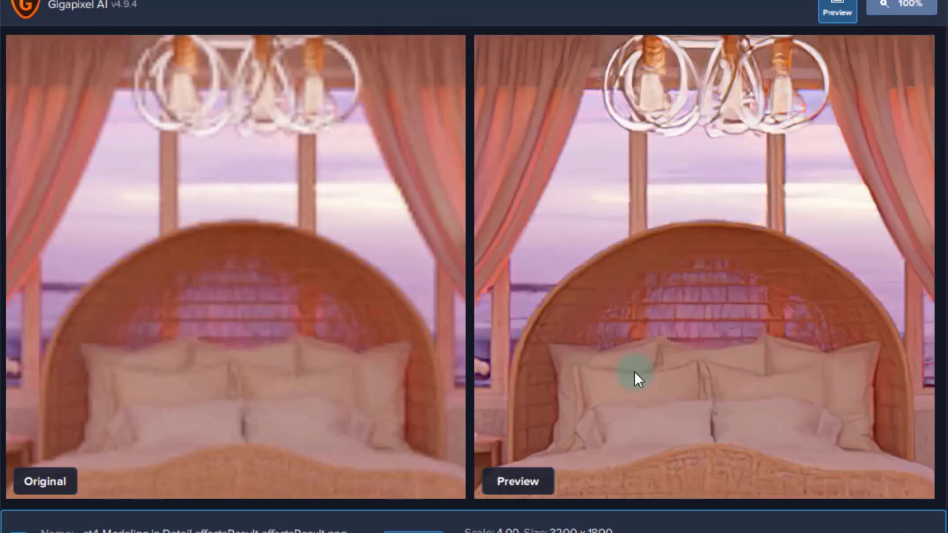
# - Pan the Original and 3200 x 1800 preview panes across the dog, bed and wicker table
pyautogui.moveTo(289, 434); pyautogui.dragTo(275, 129)
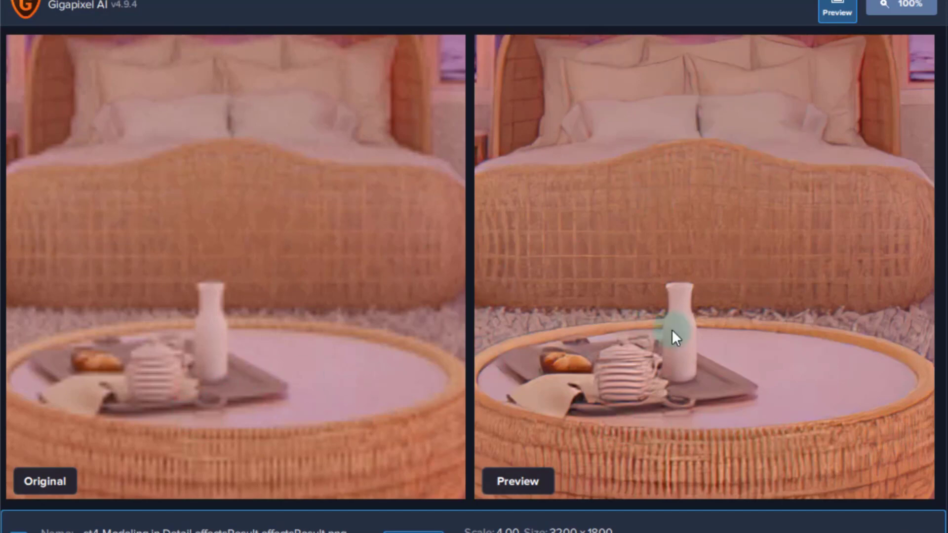
pyautogui.moveTo(392, 290); pyautogui.dragTo(2, 281)
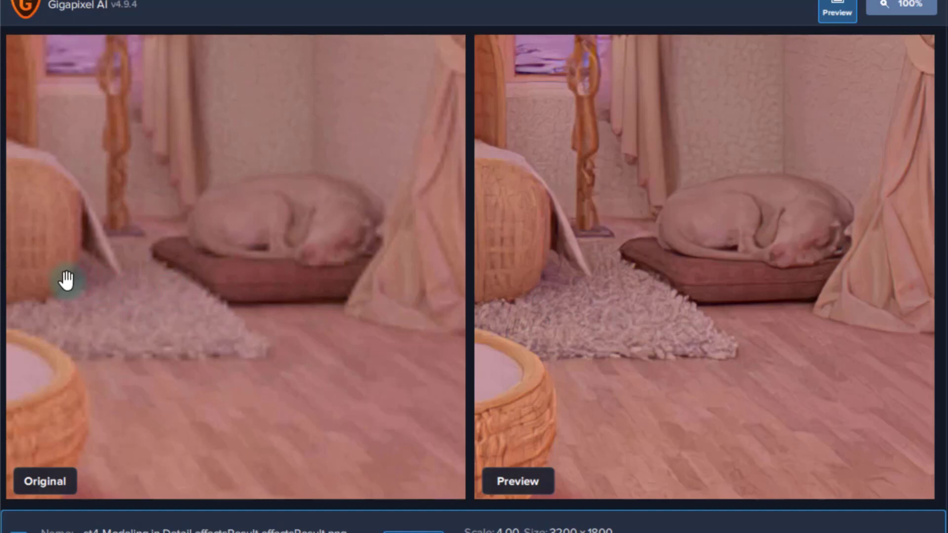
pyautogui.moveTo(55, 283); pyautogui.dragTo(355, 265)
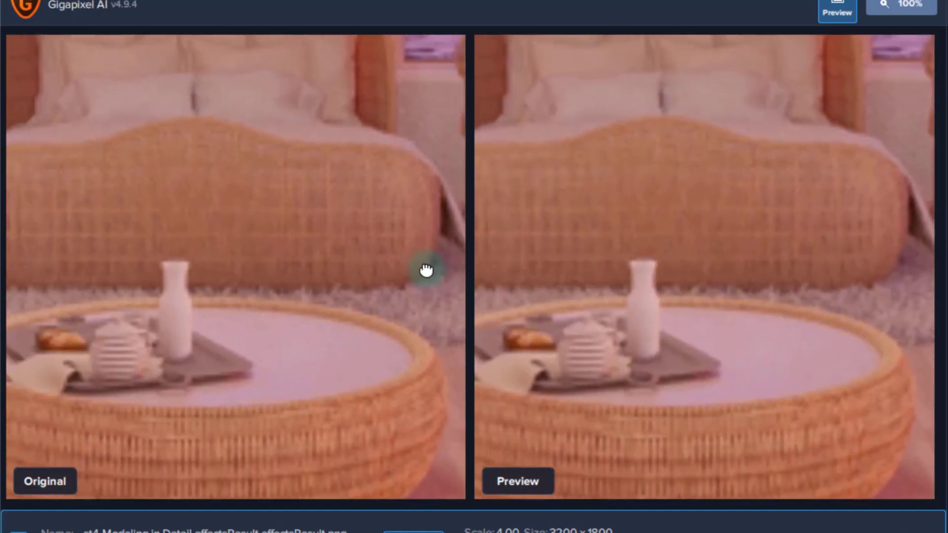
pyautogui.moveTo(426, 271); pyautogui.dragTo(451, 269)
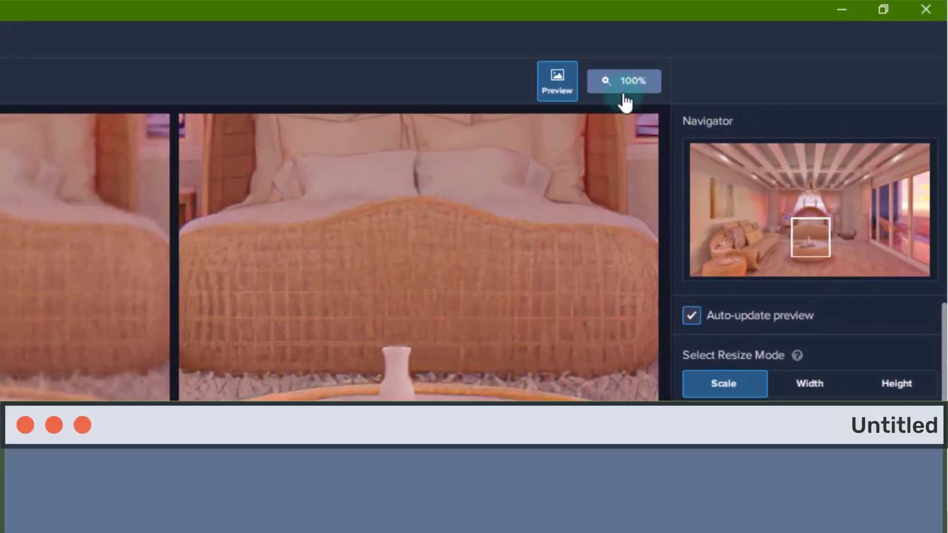
# - Set the comparison zoom to 50% and pan so the whole bed and table show
pyautogui.click(899, 10)
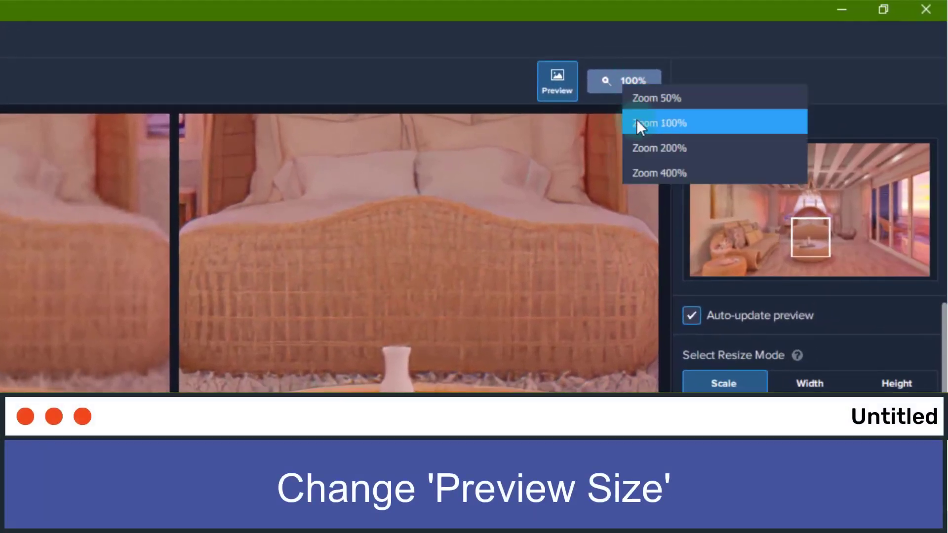
pyautogui.click(647, 98)
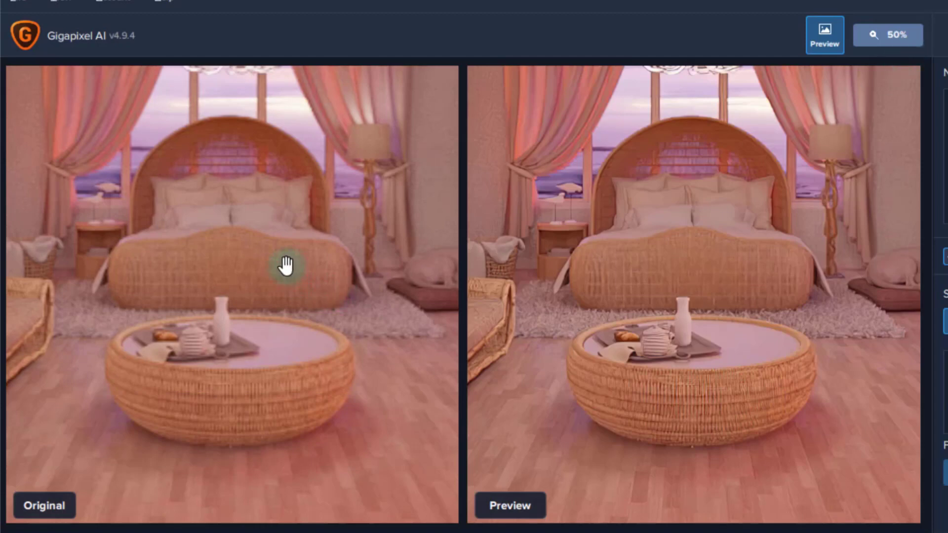
pyautogui.moveTo(287, 265); pyautogui.dragTo(286, 313)
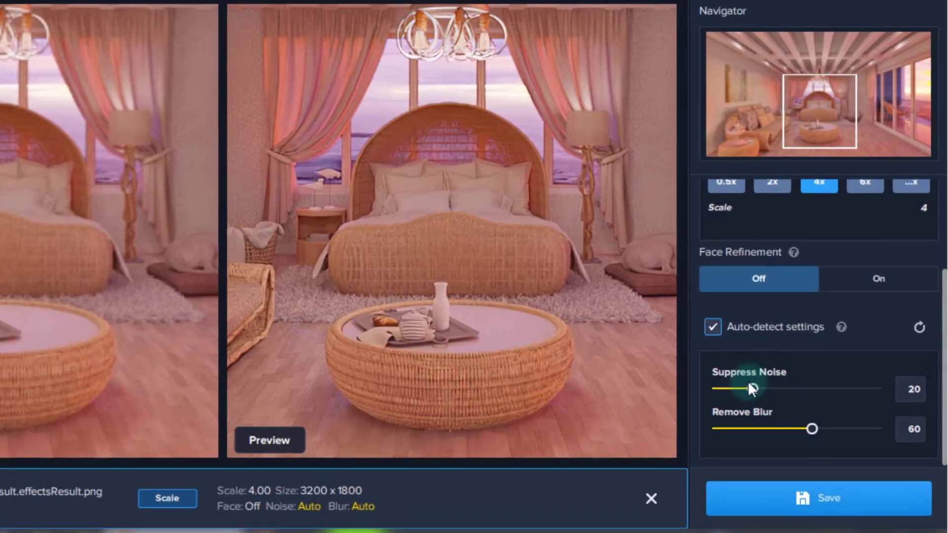
# - Turn off Auto-detect settings, set Suppress Noise to 10 and Remove Blur to 50
pyautogui.click(729, 313)
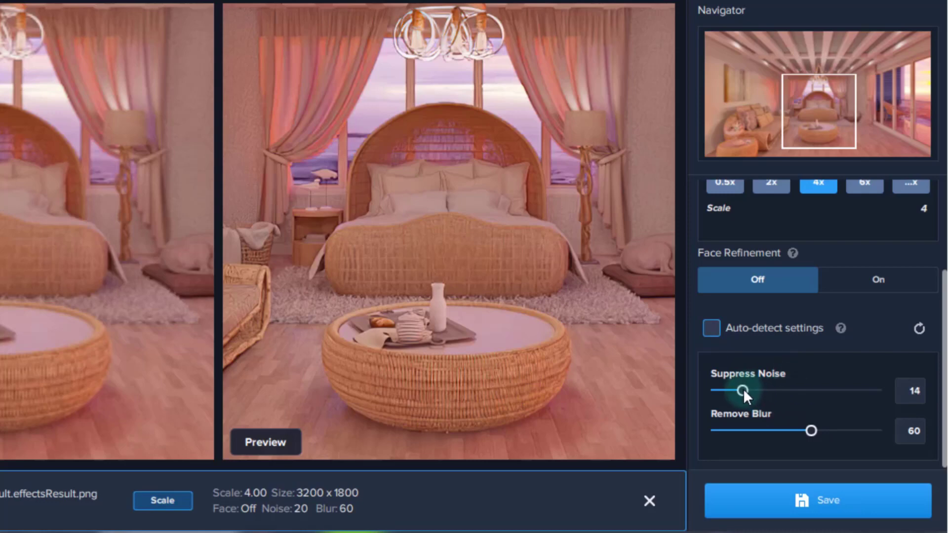
pyautogui.moveTo(742, 390); pyautogui.dragTo(737, 389)
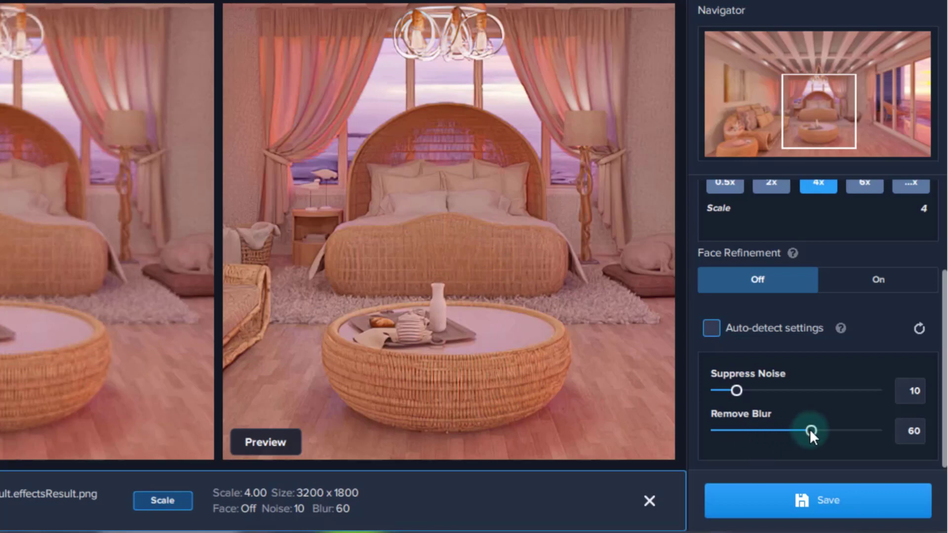
pyautogui.moveTo(811, 431); pyautogui.dragTo(796, 430)
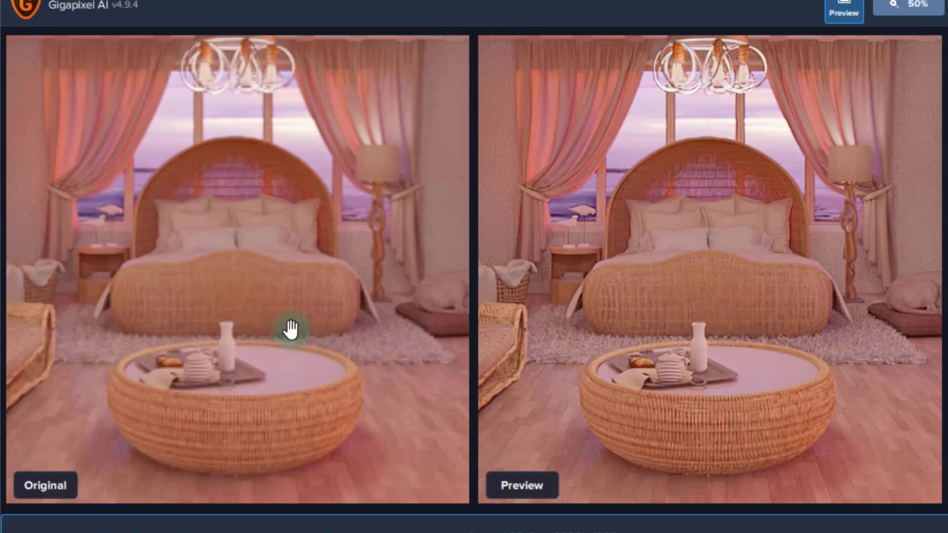
# - Pan the preview to the wicker sofa to check detail at Noise 10, Blur 50
pyautogui.moveTo(155, 353); pyautogui.dragTo(565, 349)
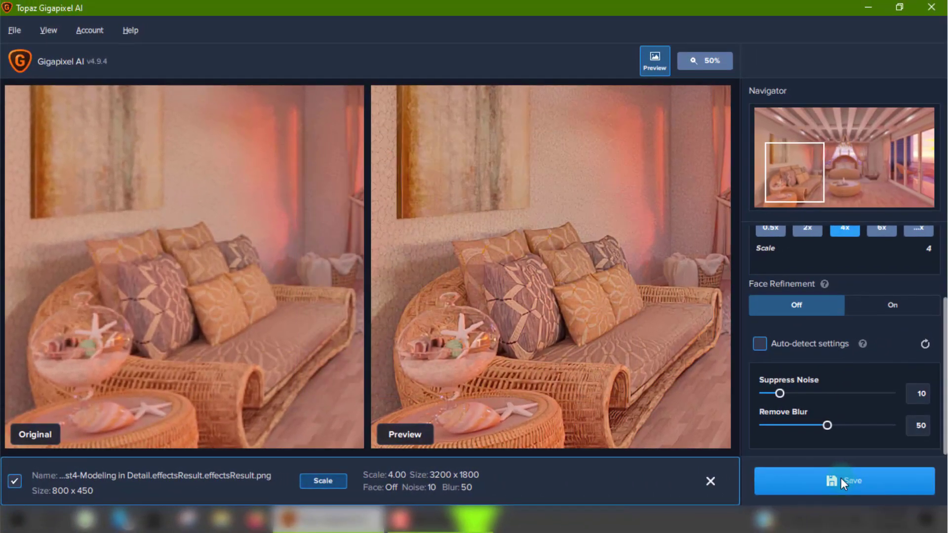
# - In Save Image As, choose a custom Desktop output folder, keeping source format and sRGB profile
pyautogui.click(840, 478)
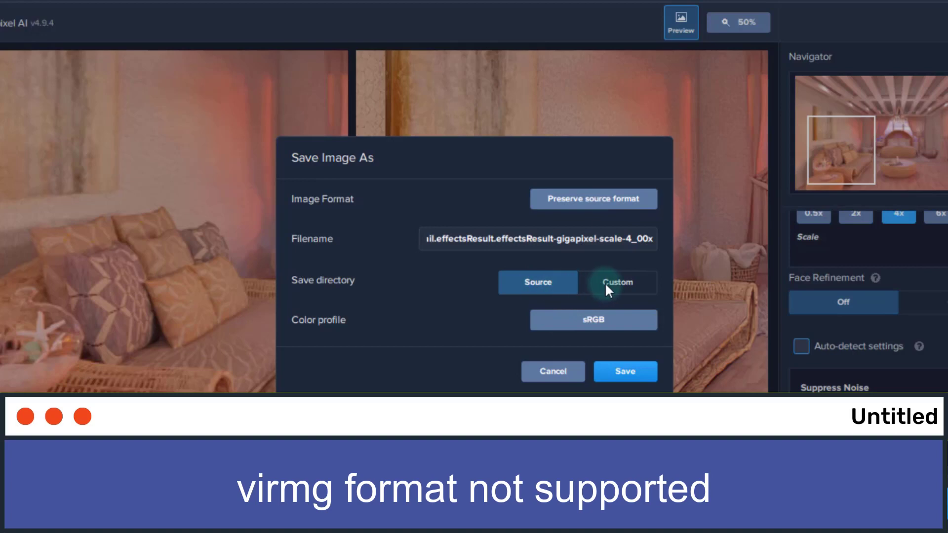
pyautogui.click(606, 290)
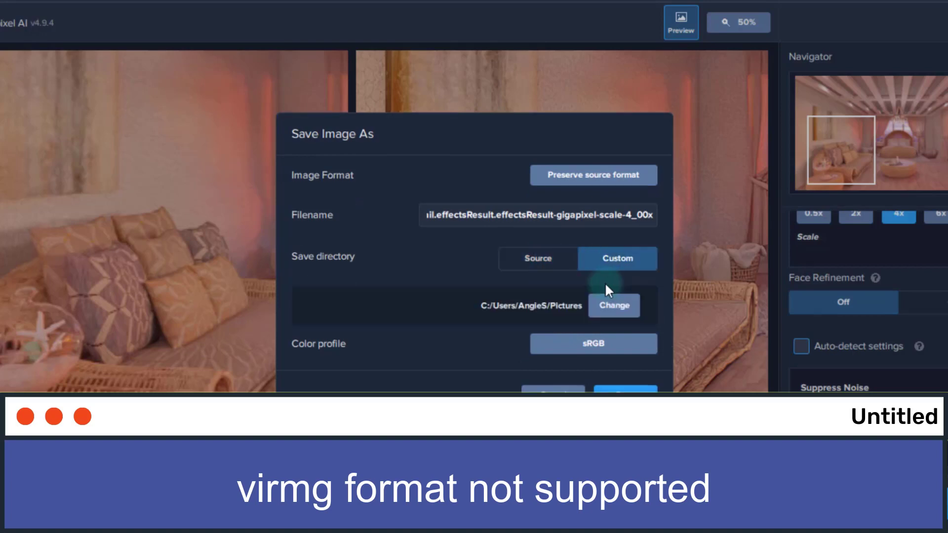
pyautogui.click(615, 311)
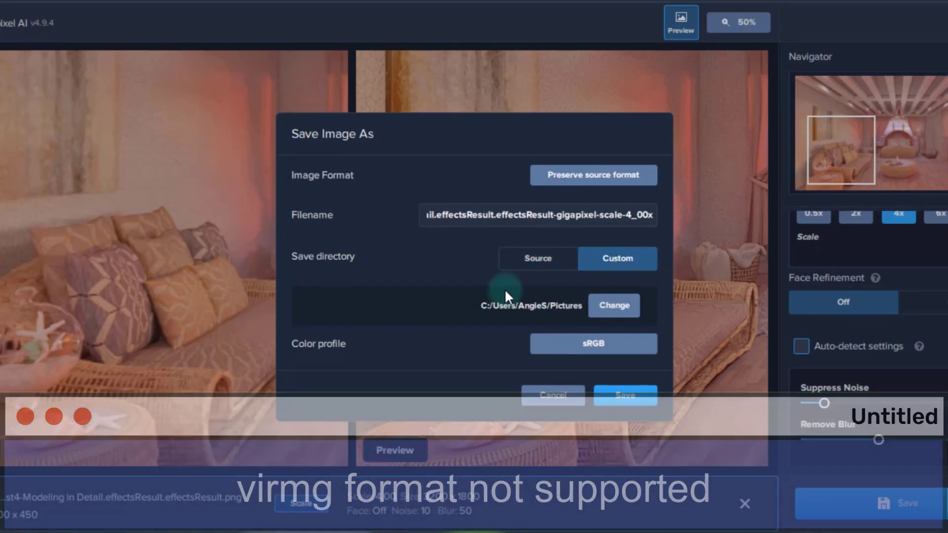
pyautogui.scroll(5, 29, 163)
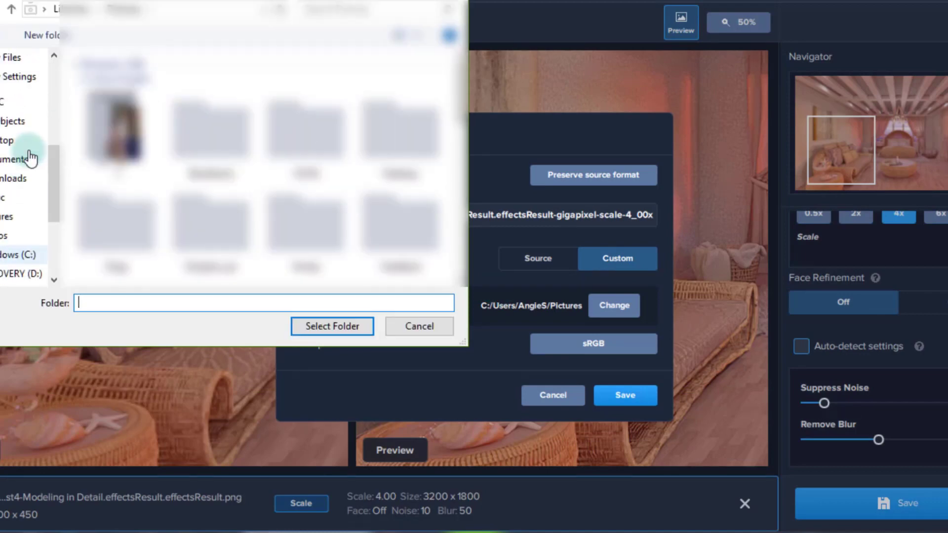
pyautogui.click(4, 128)
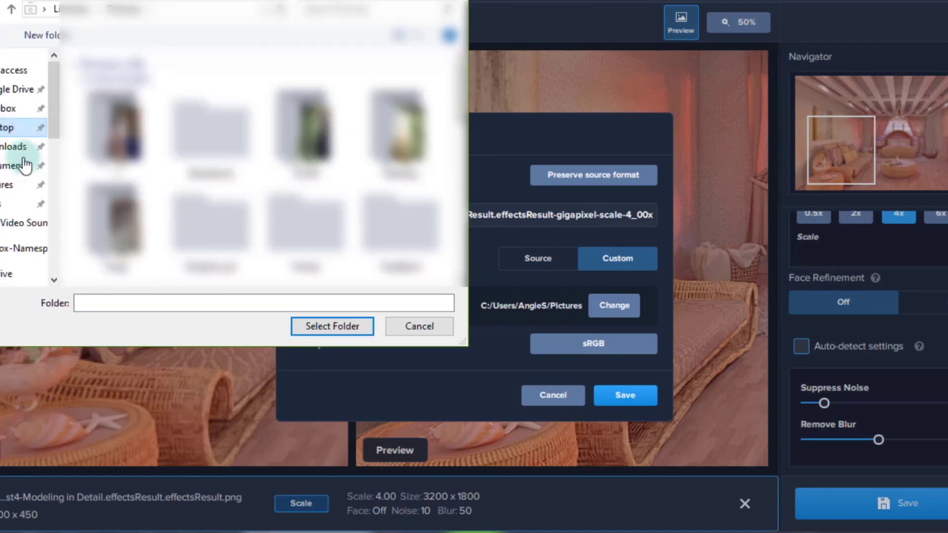
pyautogui.click(332, 326)
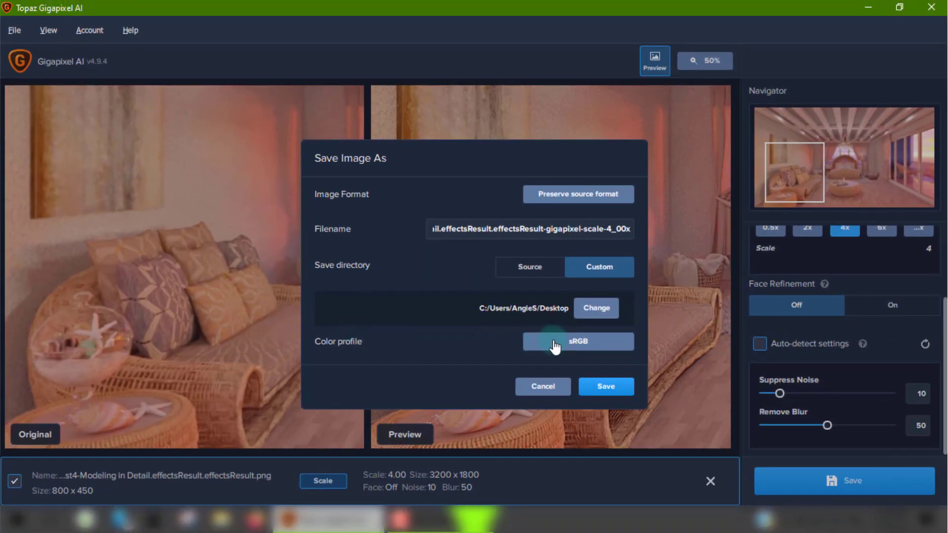
pyautogui.click(584, 340)
pyautogui.click(601, 386)
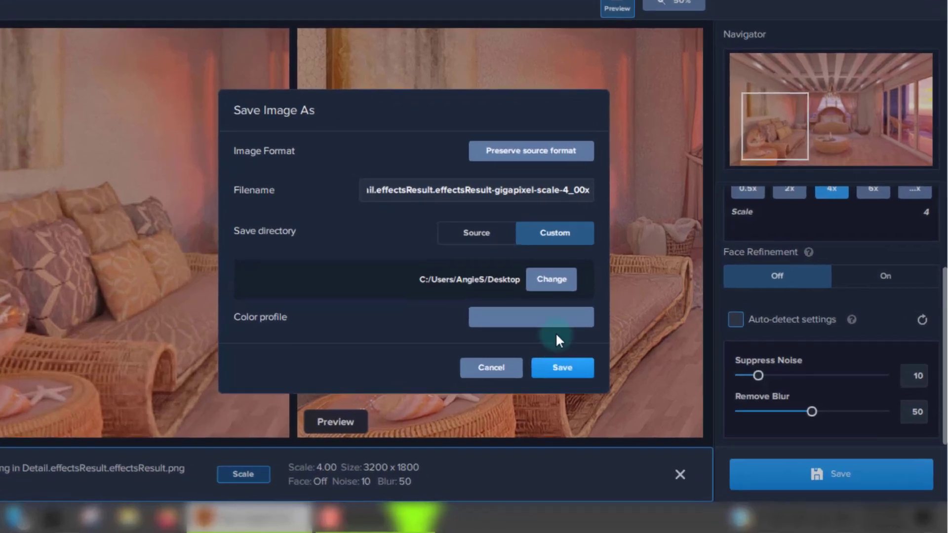
pyautogui.click(602, 342)
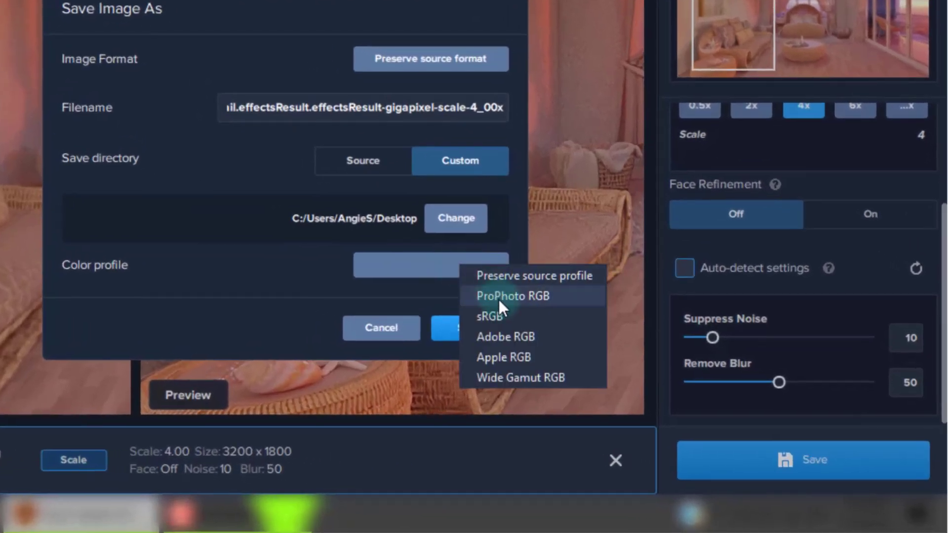
pyautogui.click(499, 316)
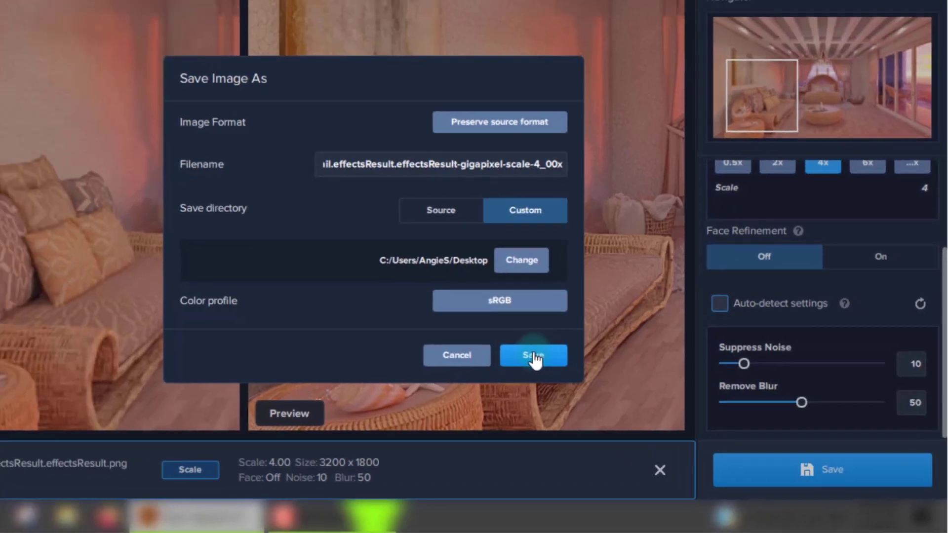
# - Save the 3200 x 1800 bedroom upscale to the Desktop, then minimize Gigapixel
pyautogui.click(471, 332)
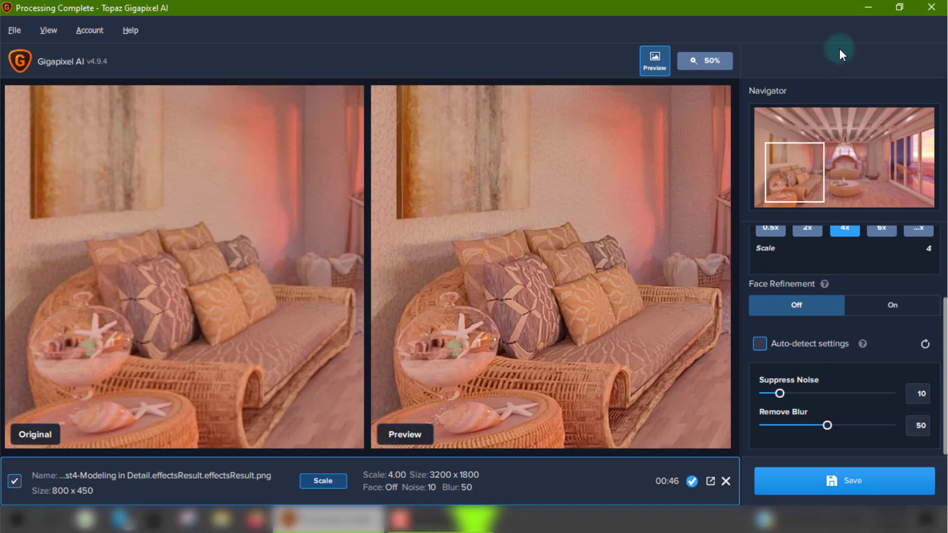
pyautogui.click(867, 8)
pyautogui.doubleClick(90, 233)
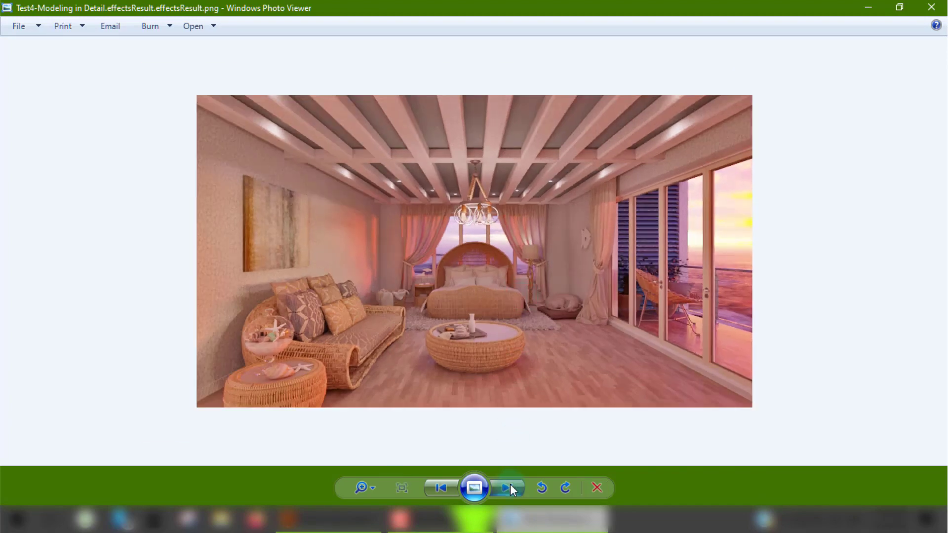
pyautogui.click(511, 486)
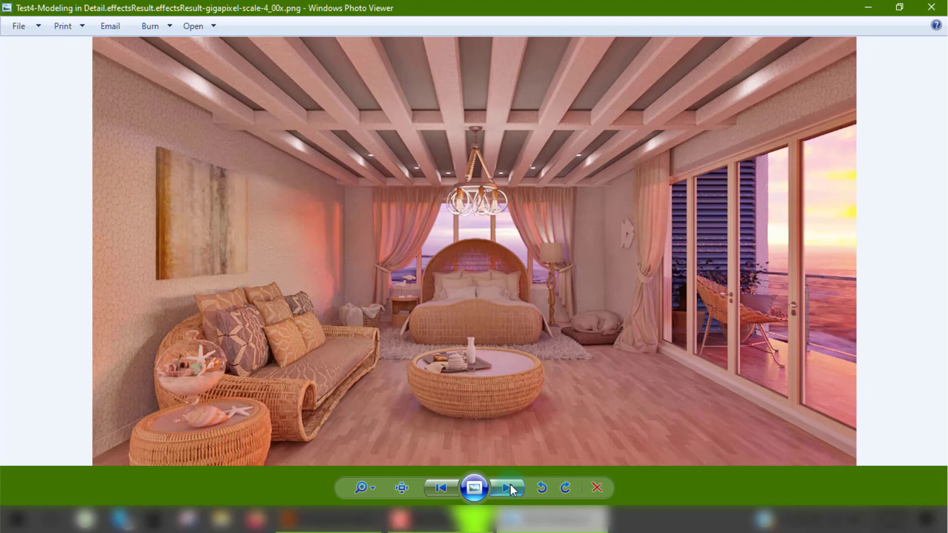
pyautogui.scroll(3, 508, 269)
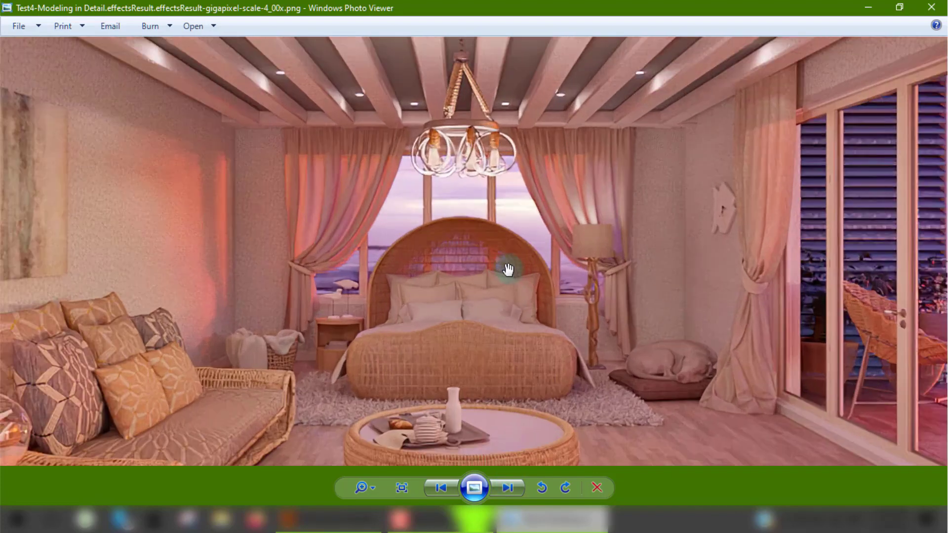
pyautogui.scroll(1, 509, 269)
pyautogui.moveTo(437, 330); pyautogui.dragTo(452, 195)
pyautogui.scroll(-4, 452, 247)
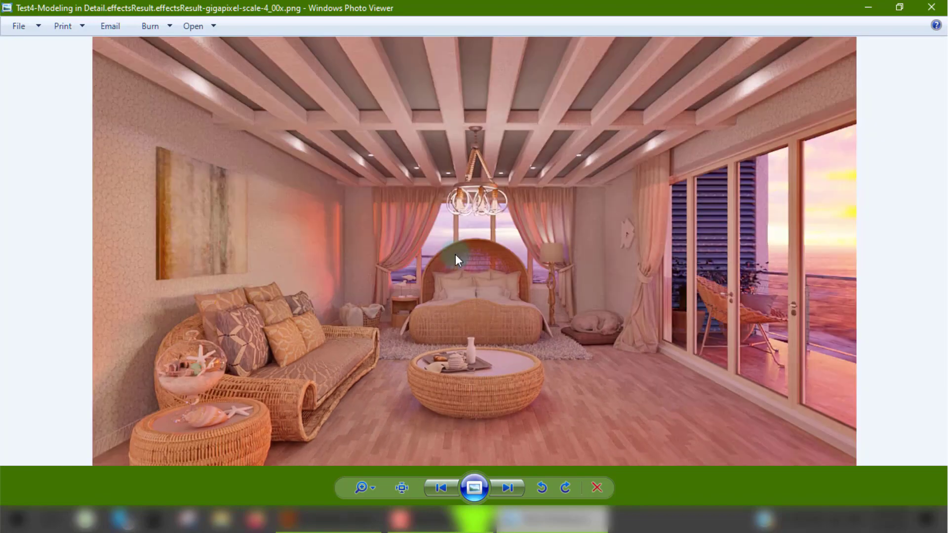
pyautogui.click(440, 488)
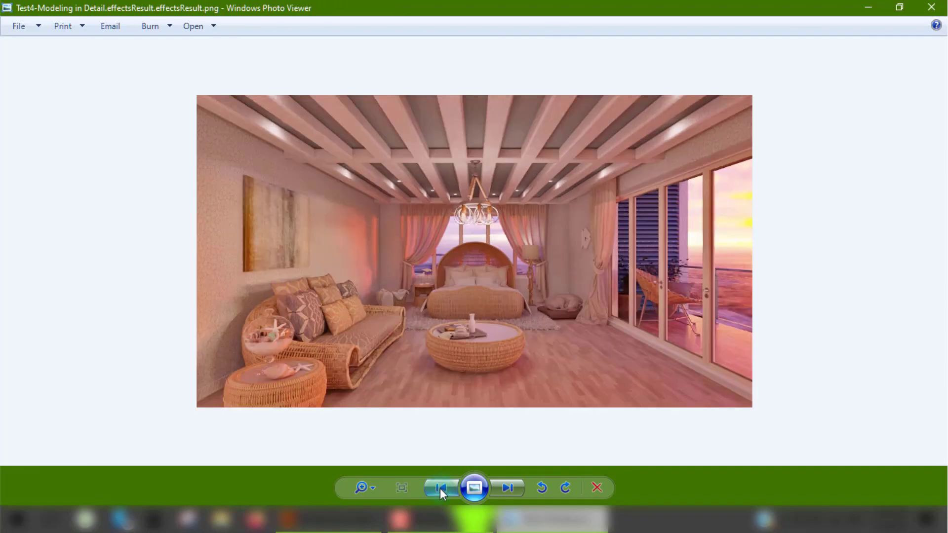
pyautogui.click(507, 488)
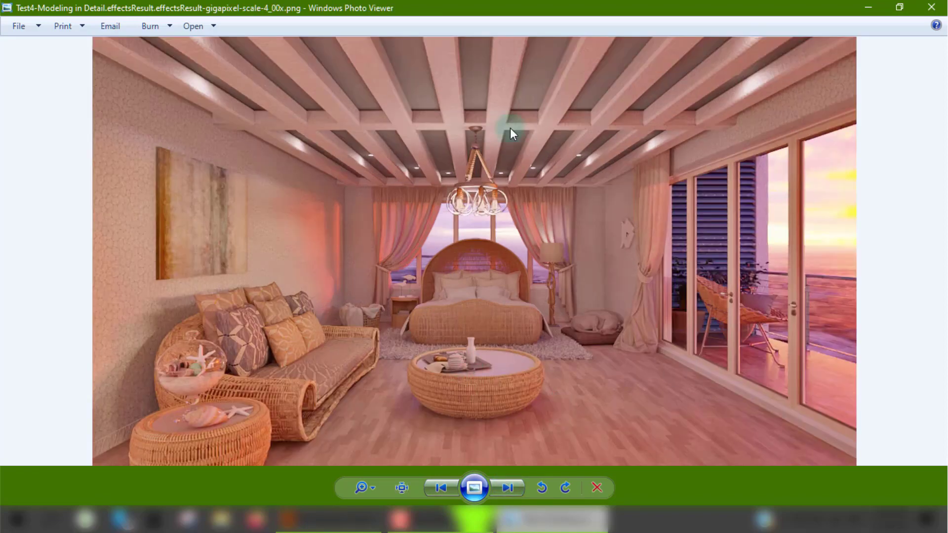
pyautogui.click(933, 8)
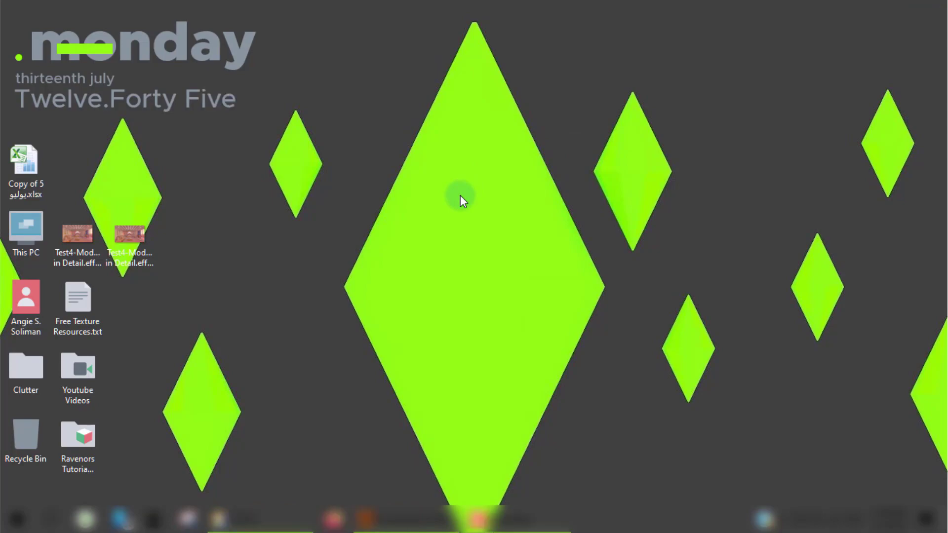
# - Drag Main Dining Area.png and VIP Dining-Events Area.png from the Hotels folder into Gigapixel's queue
pyautogui.click(218, 519)
pyautogui.click(538, 123)
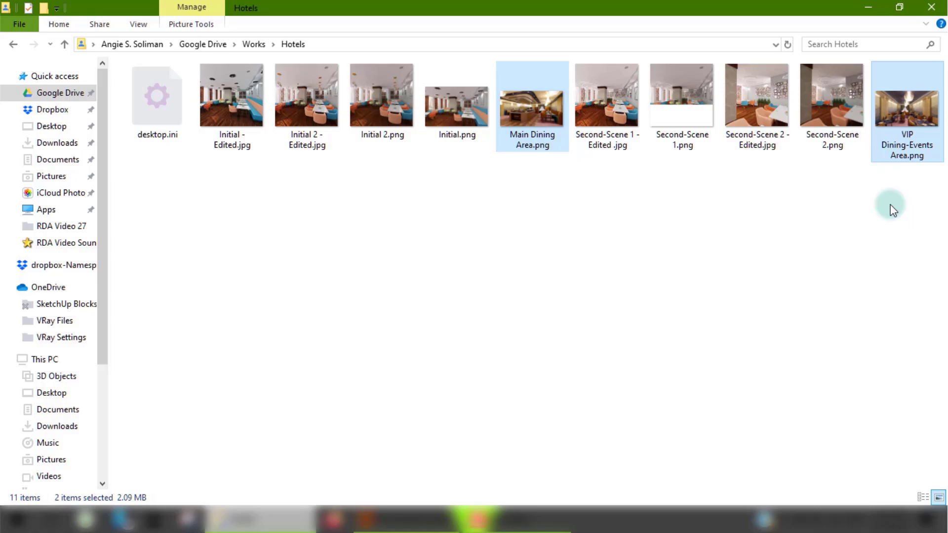
pyautogui.moveTo(899, 127); pyautogui.dragTo(365, 99)
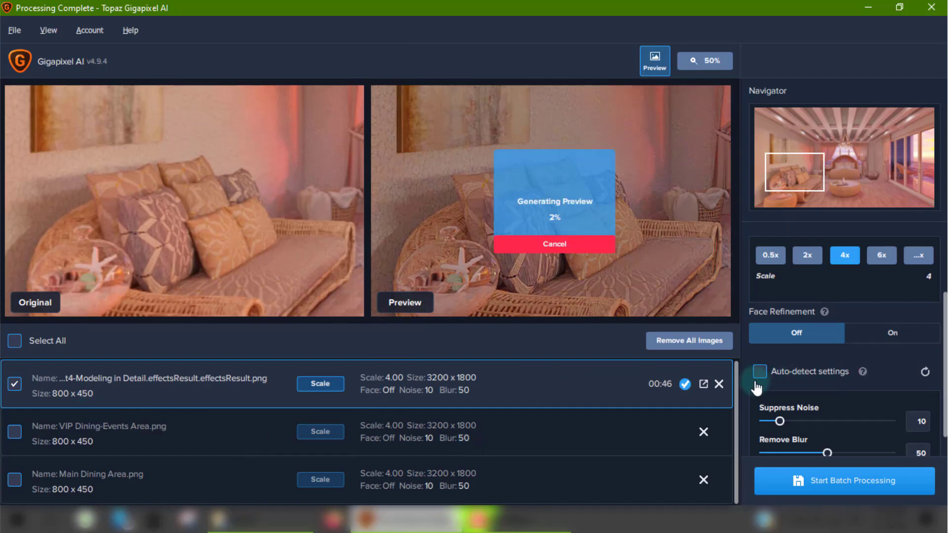
# - Remove the finished bedroom image from the queue and select both dining-area renders together
pyautogui.click(719, 384)
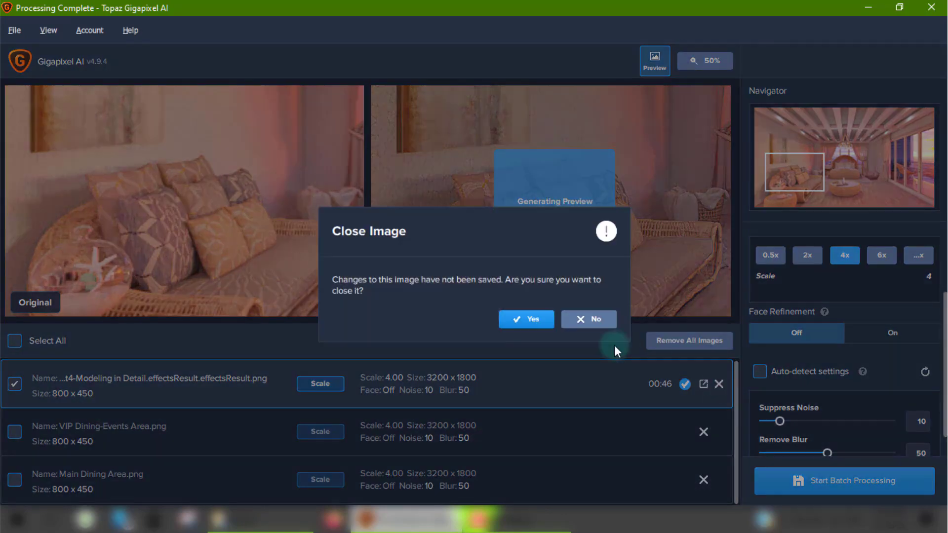
pyautogui.click(539, 321)
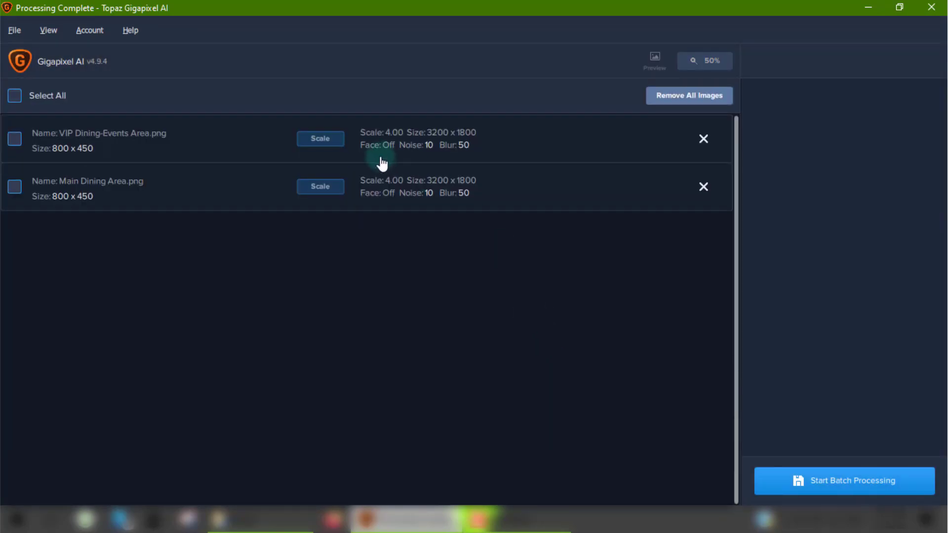
pyautogui.click(143, 139)
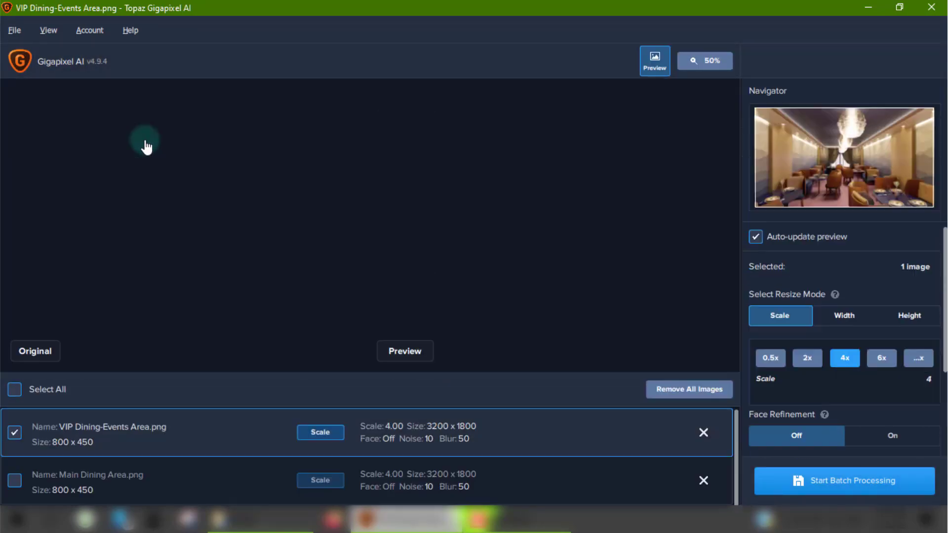
pyautogui.click(14, 481)
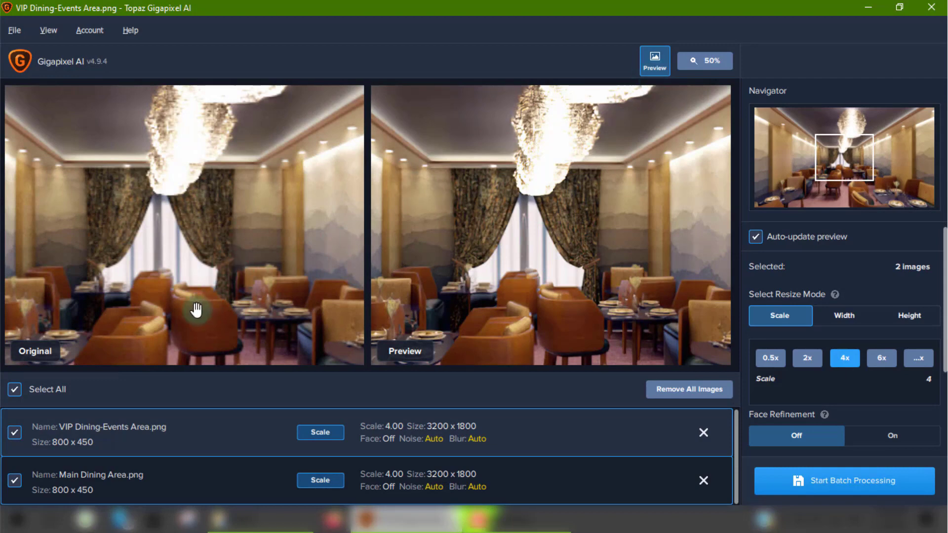
pyautogui.moveTo(185, 317); pyautogui.dragTo(381, 145)
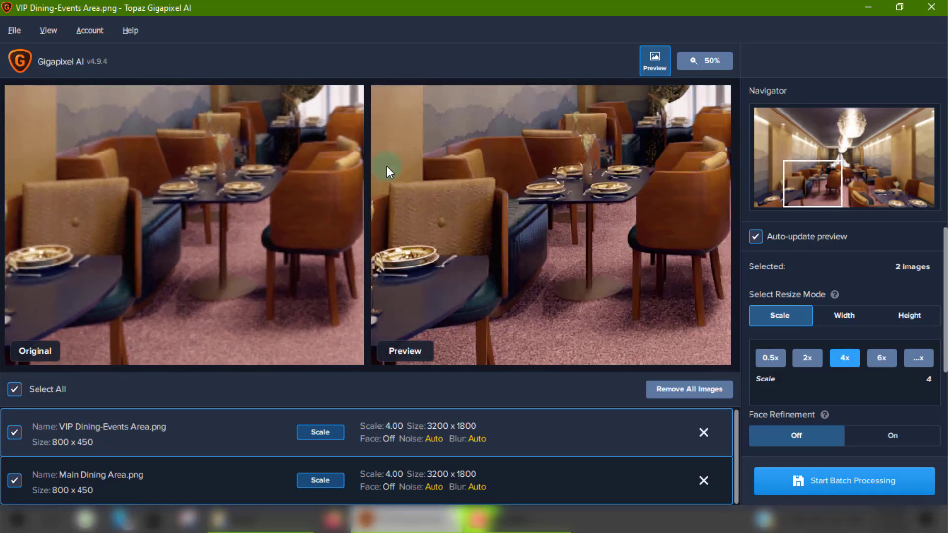
# - Preview Main Dining Area.png at 4x scale, panning to the room's lower right
pyautogui.click(146, 479)
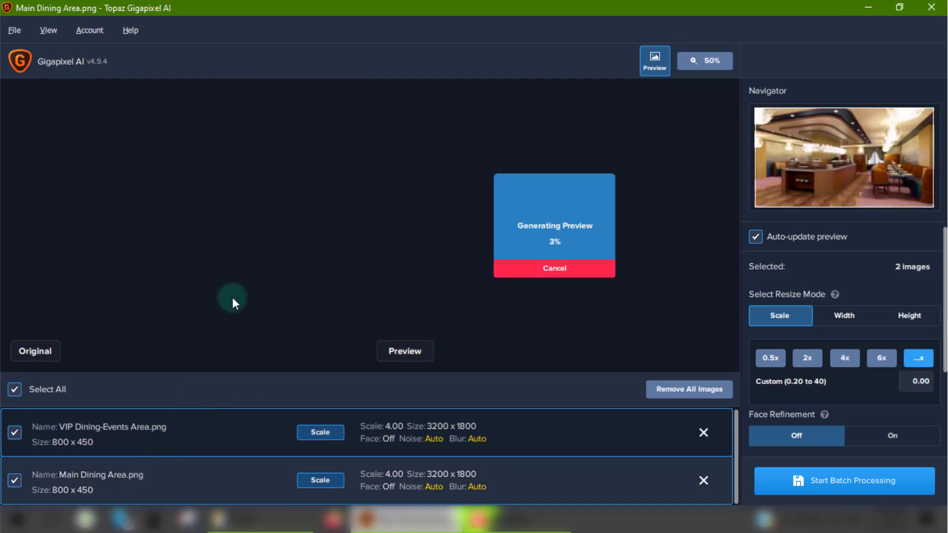
pyautogui.click(843, 357)
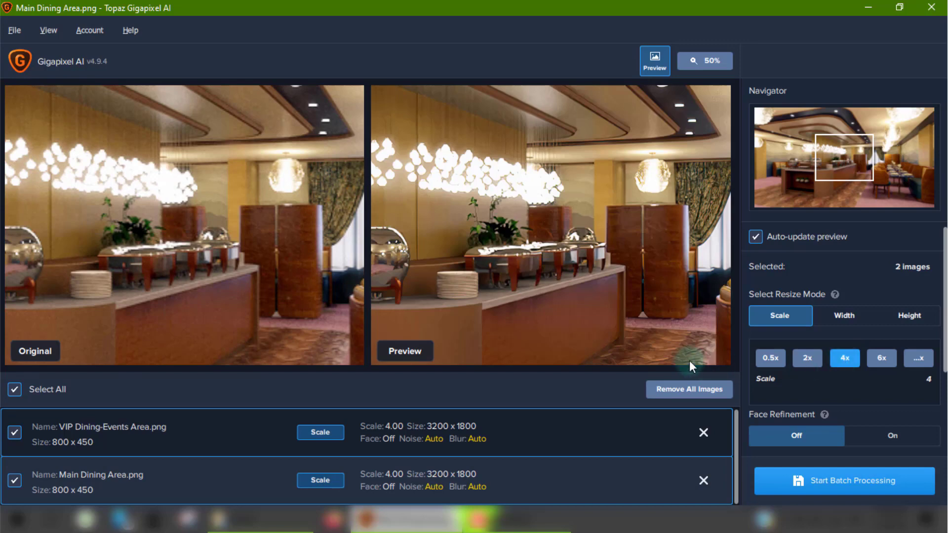
pyautogui.moveTo(284, 288); pyautogui.dragTo(25, 245)
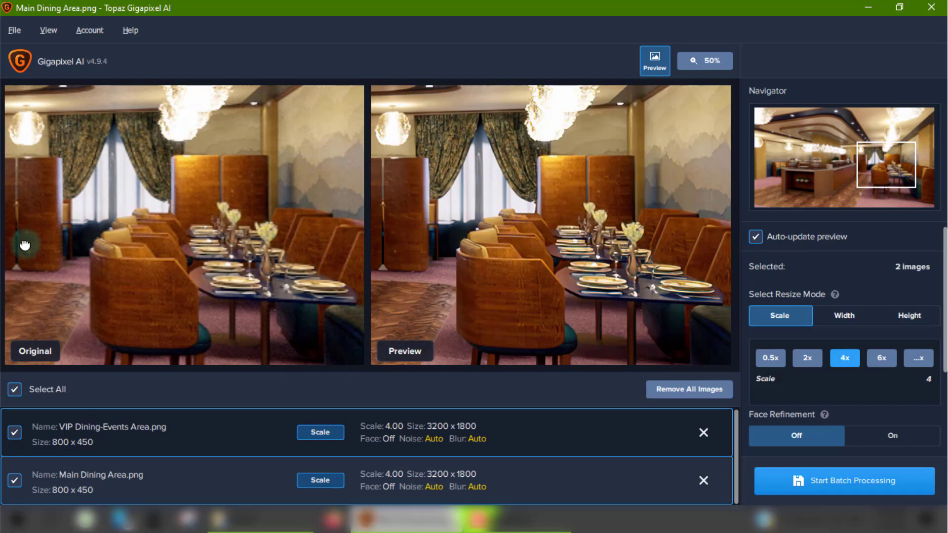
# - Open Start Batch Processing for both dining renders, saving to a Desktop folder with suffix -gigapixel
pyautogui.click(851, 479)
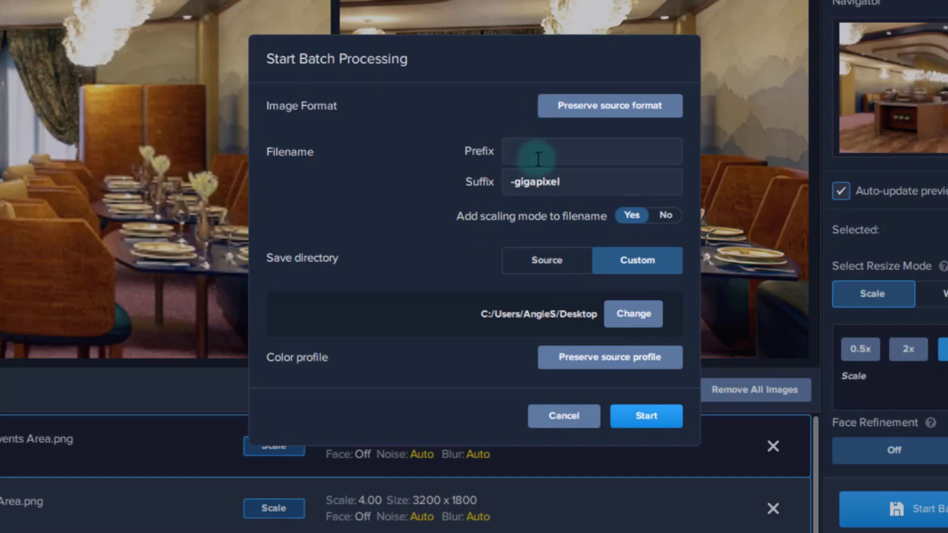
# - Start the 4x batch upscale of both dining-area renders to the Desktop
pyautogui.click(654, 420)
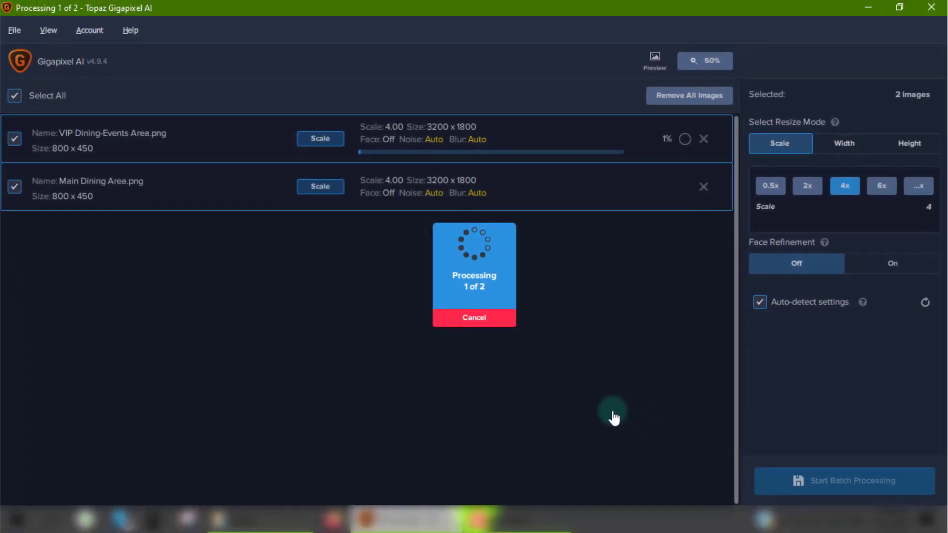